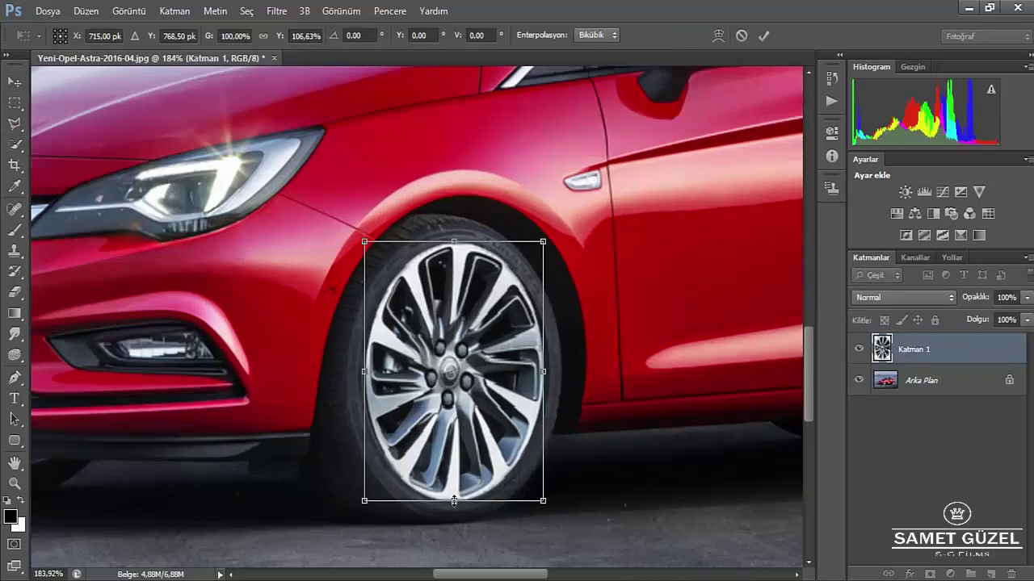
# - Commit the enlarged front wheel, then copy the rear wheel to a new layer and enlarge it slightly
pyautogui.click(11, 181)
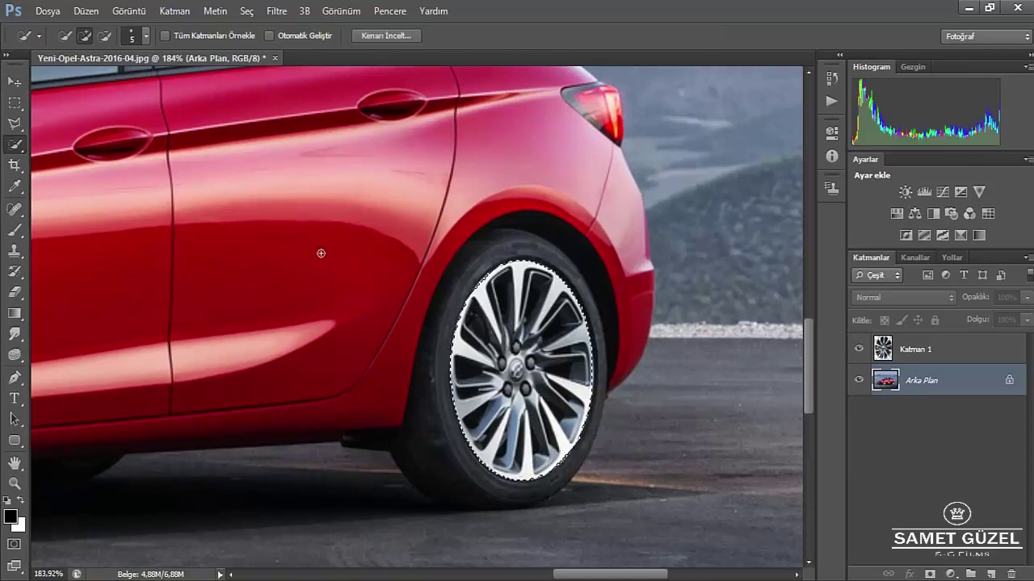
pyautogui.hotkey('ctrl', 'j')
pyautogui.hotkey('ctrl', 't')
pyautogui.moveTo(522, 260); pyautogui.dragTo(525, 246)
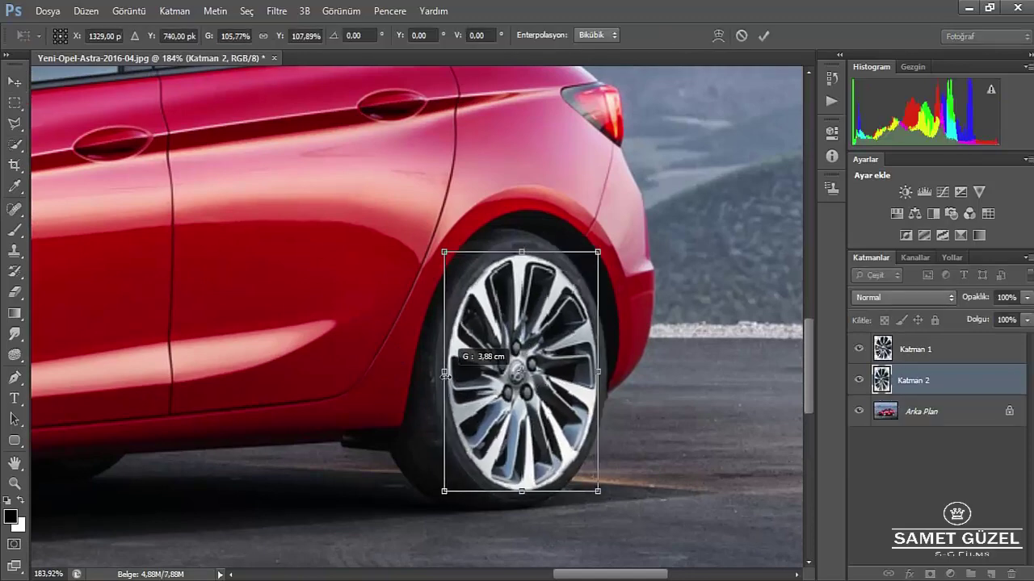
pyautogui.press('Return')
pyautogui.click(921, 411)
# - Trace the selection along the front bumper, fog light and front wheel arch
pyautogui.scroll(-3, 672, 351)
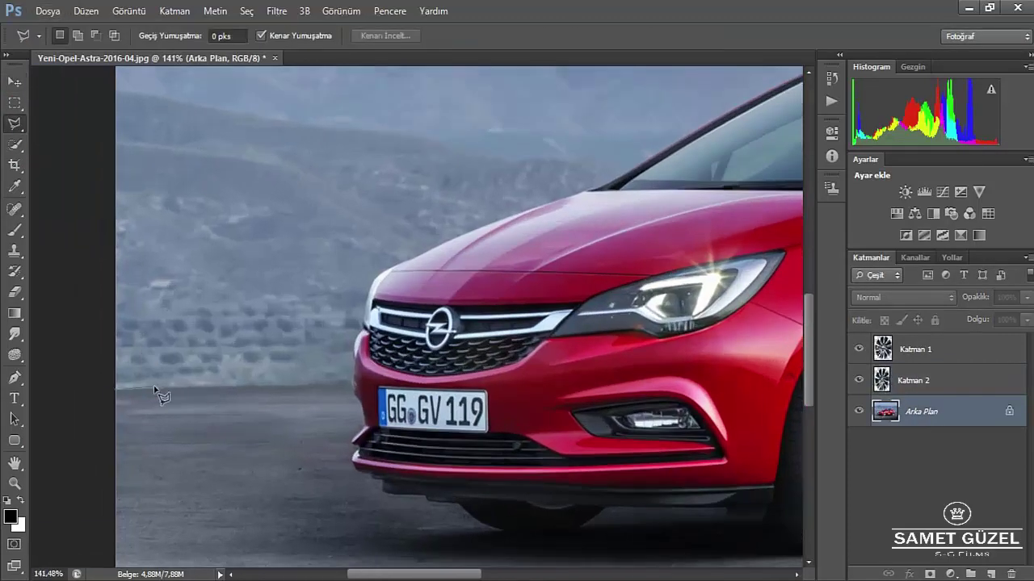
pyautogui.scroll(3, 435, 417)
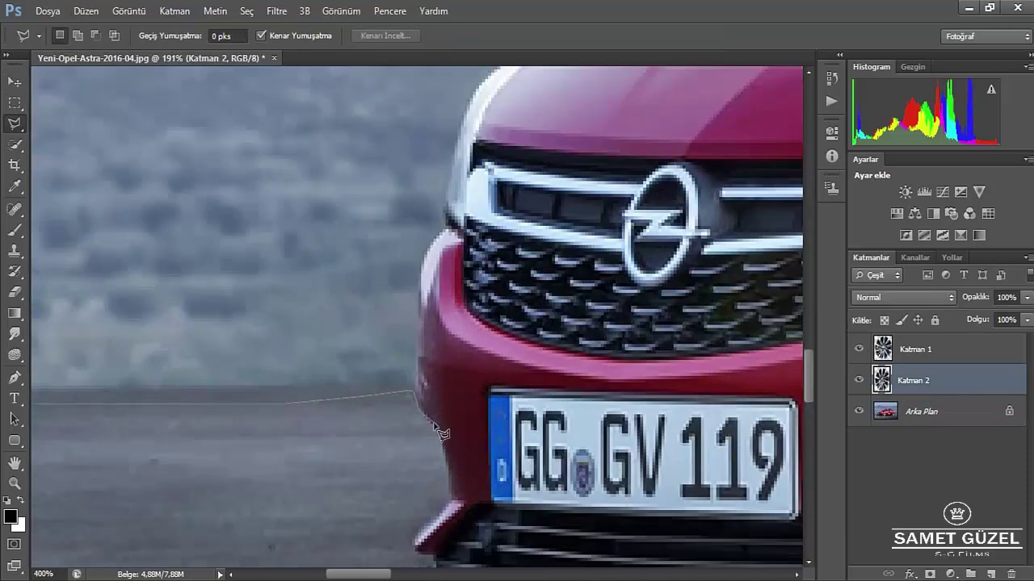
pyautogui.moveTo(420, 557); pyautogui.dragTo(339, 311)
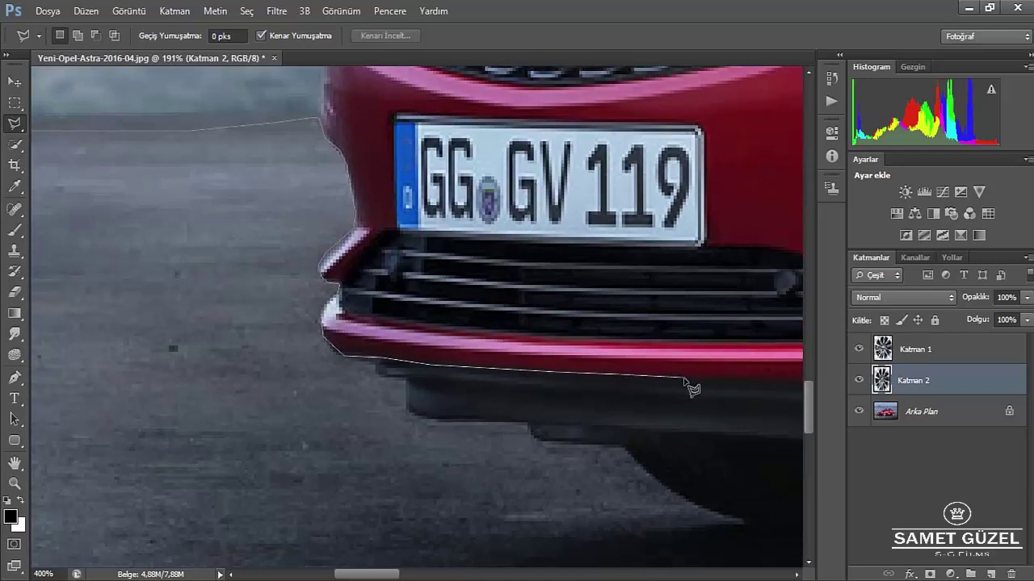
pyautogui.moveTo(798, 393); pyautogui.dragTo(220, 381)
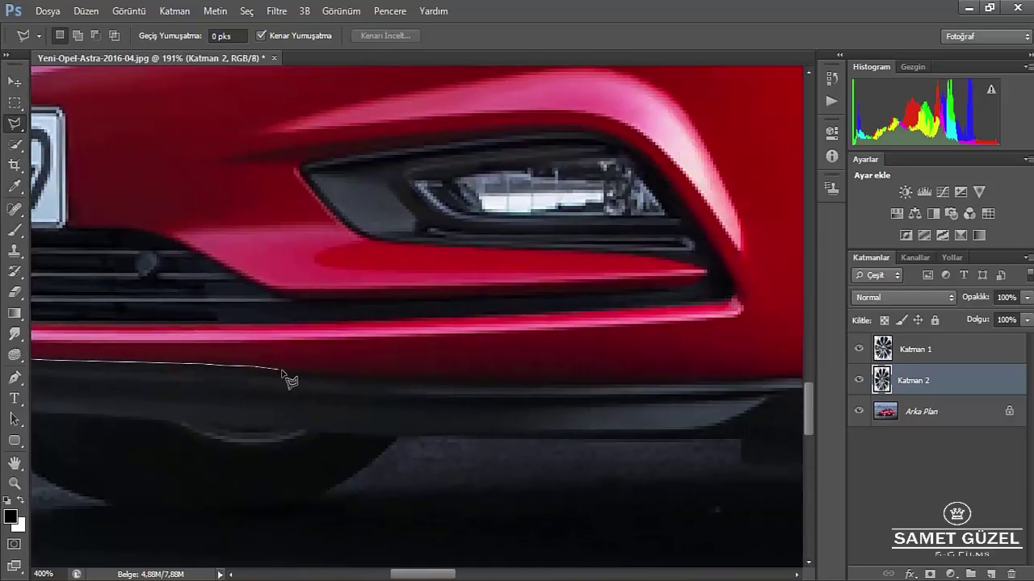
pyautogui.moveTo(784, 390); pyautogui.dragTo(180, 411)
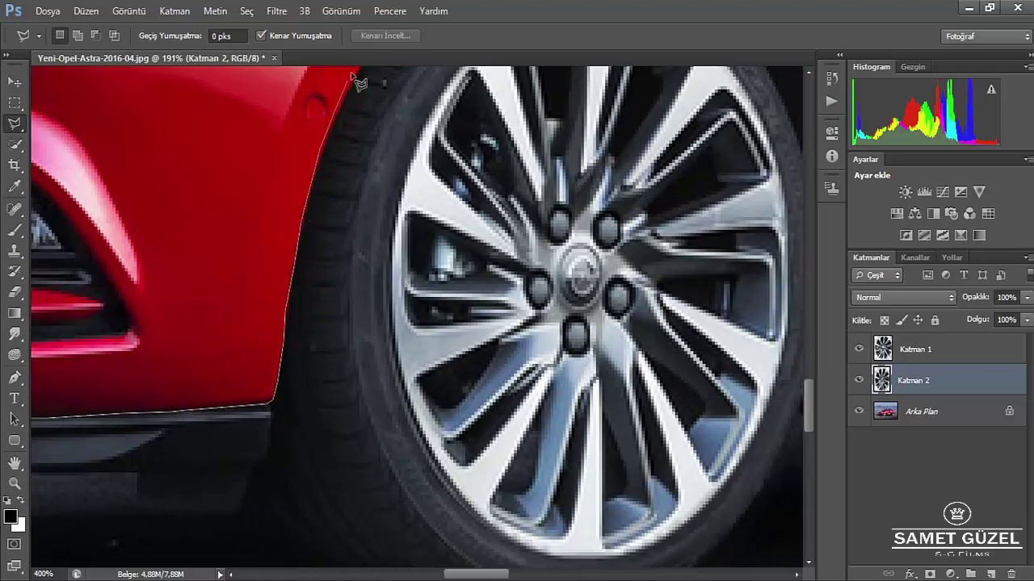
pyautogui.moveTo(356, 81); pyautogui.dragTo(186, 371)
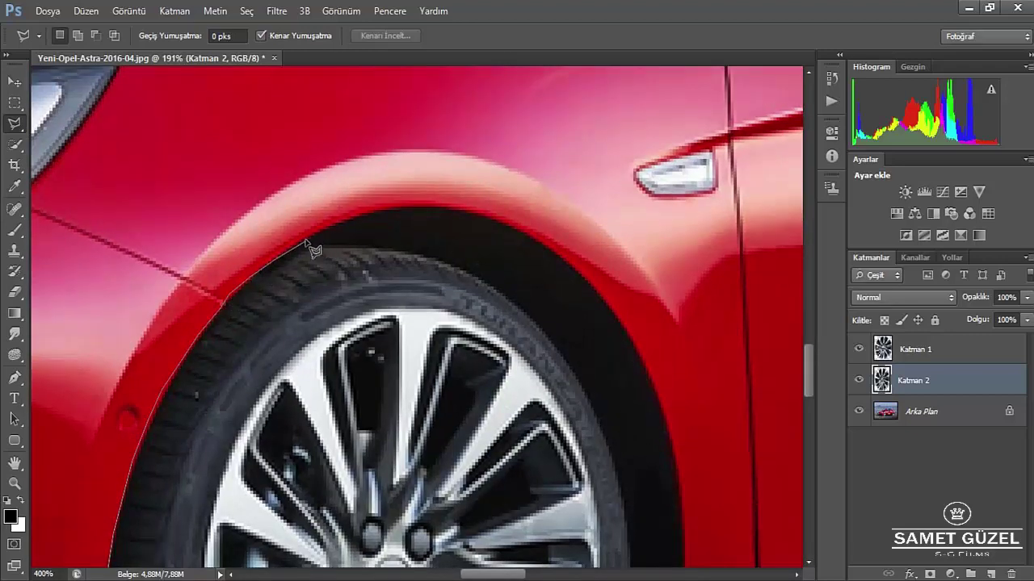
pyautogui.hscroll(3, 395, 210)
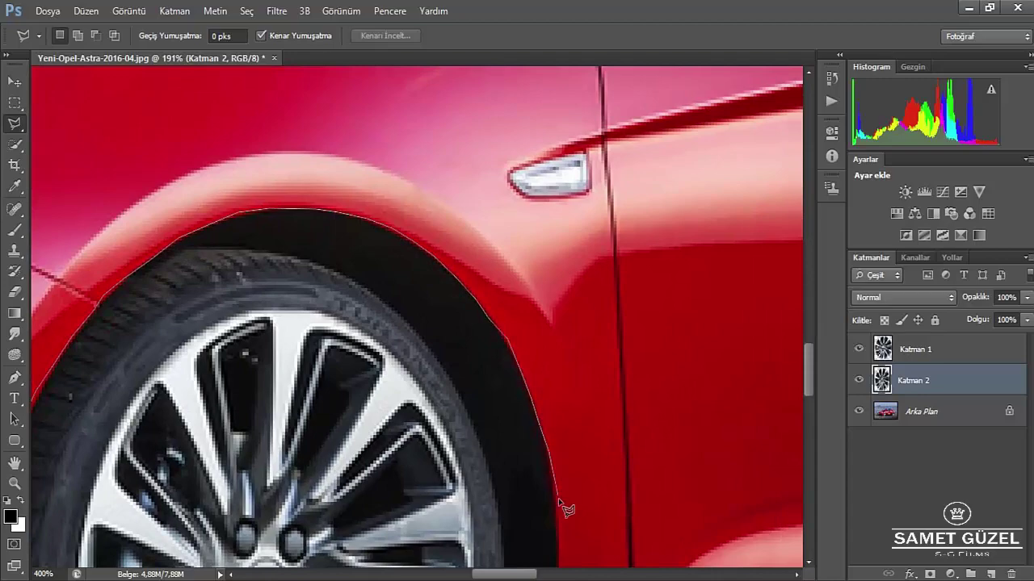
pyautogui.moveTo(563, 504); pyautogui.dragTo(477, 257)
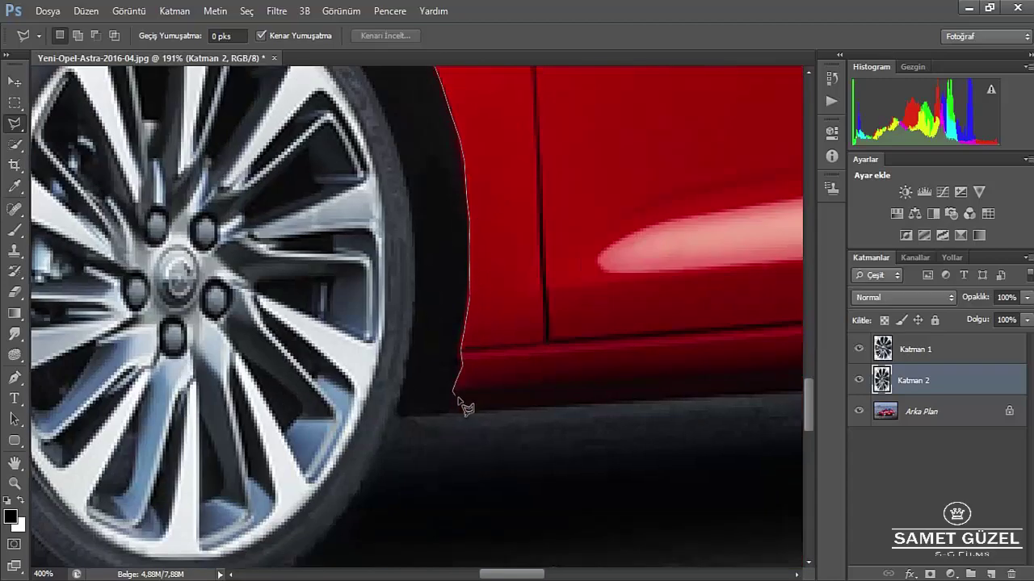
pyautogui.hotkey('ctrl', '-')
pyautogui.hotkey('ctrl', '-')
pyautogui.hotkey('ctrl', '-')
pyautogui.hotkey('ctrl', '-')
pyautogui.hotkey('ctrl', '-')
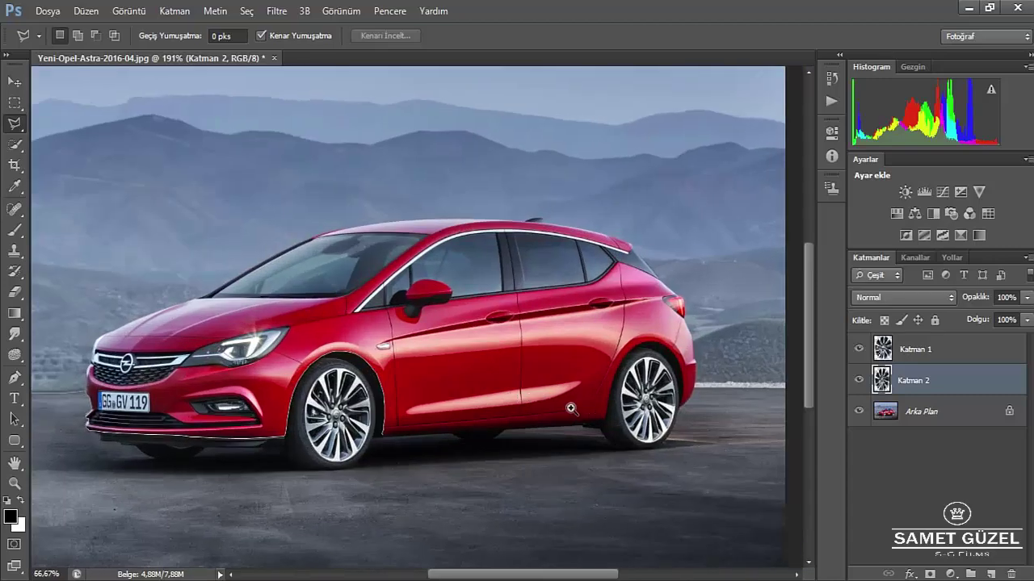
pyautogui.click(570, 409)
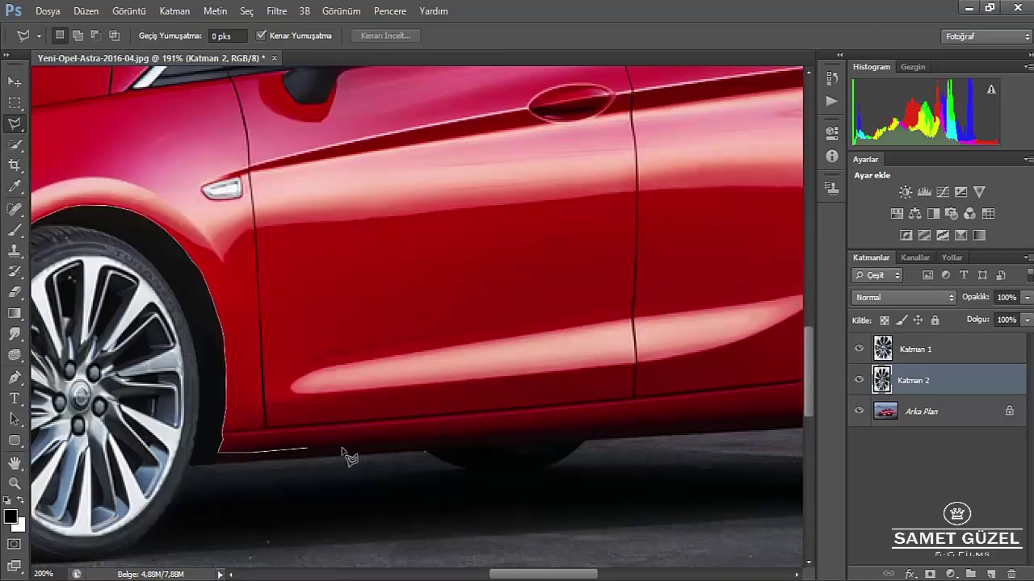
# - Continue the outline past the rear door and rear wheel arch, then around the top image border
pyautogui.moveTo(569, 441); pyautogui.dragTo(380, 497)
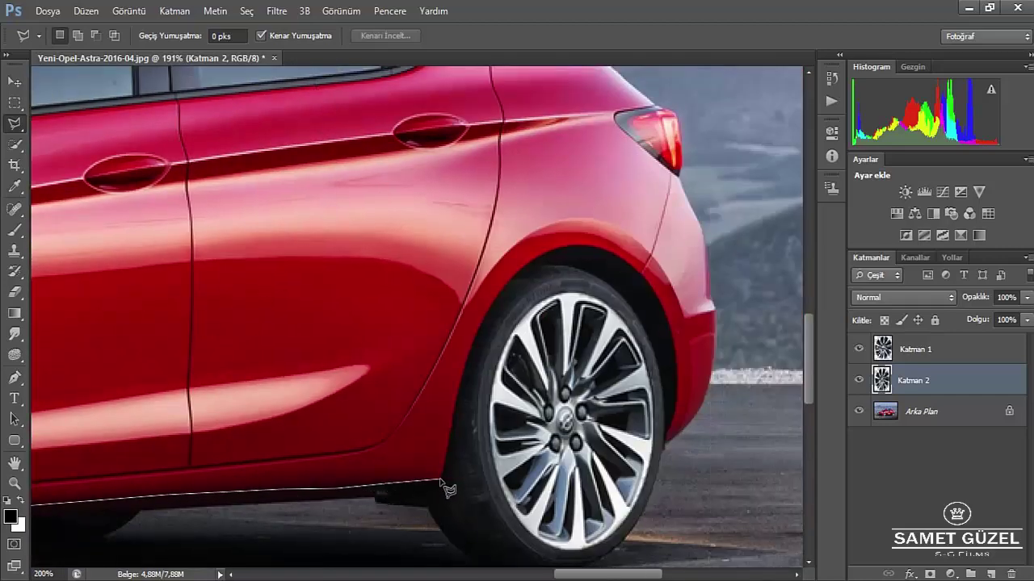
pyautogui.scroll(2, 449, 444)
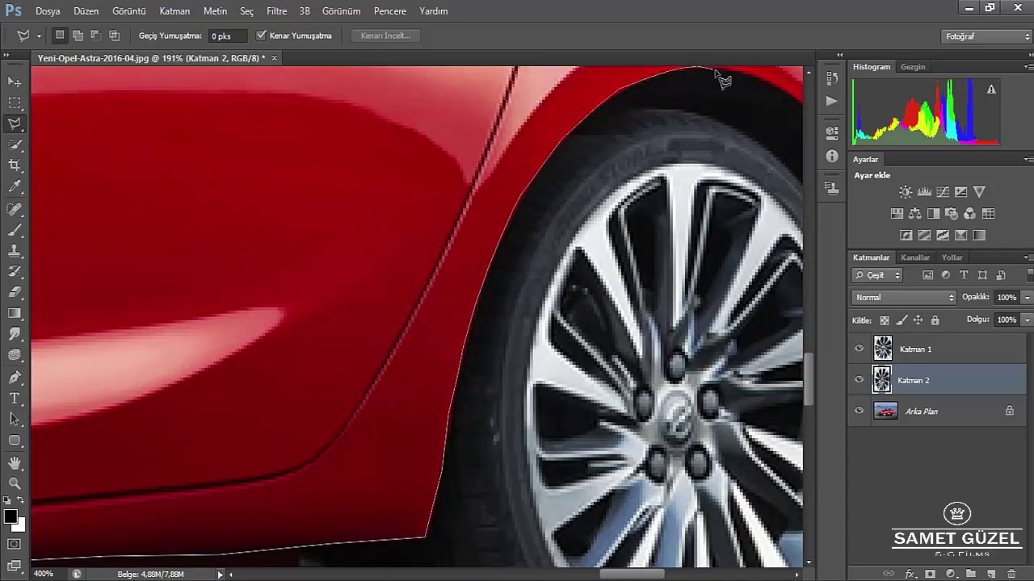
pyautogui.moveTo(782, 94); pyautogui.dragTo(260, 265)
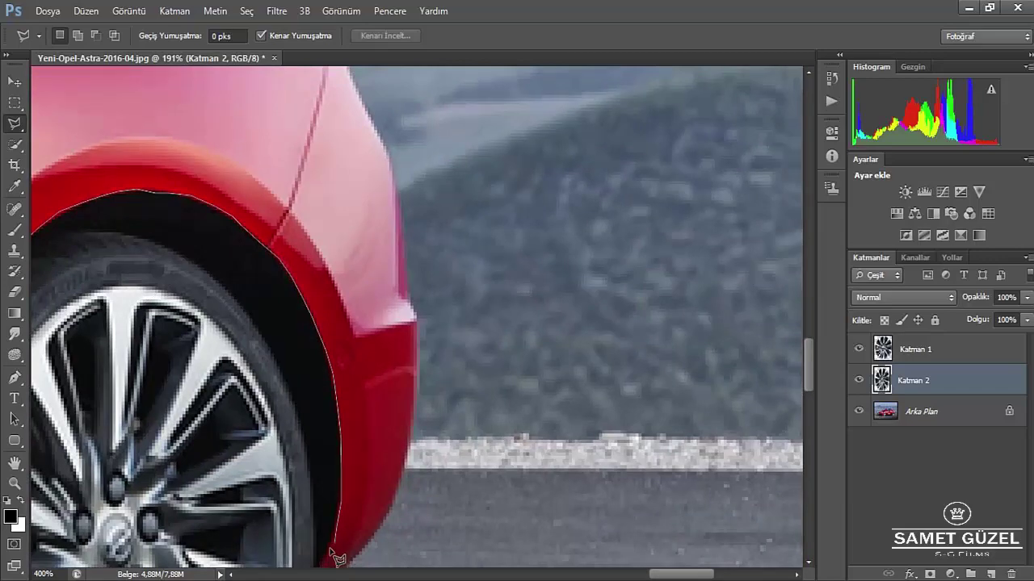
pyautogui.scroll(-3, 343, 550)
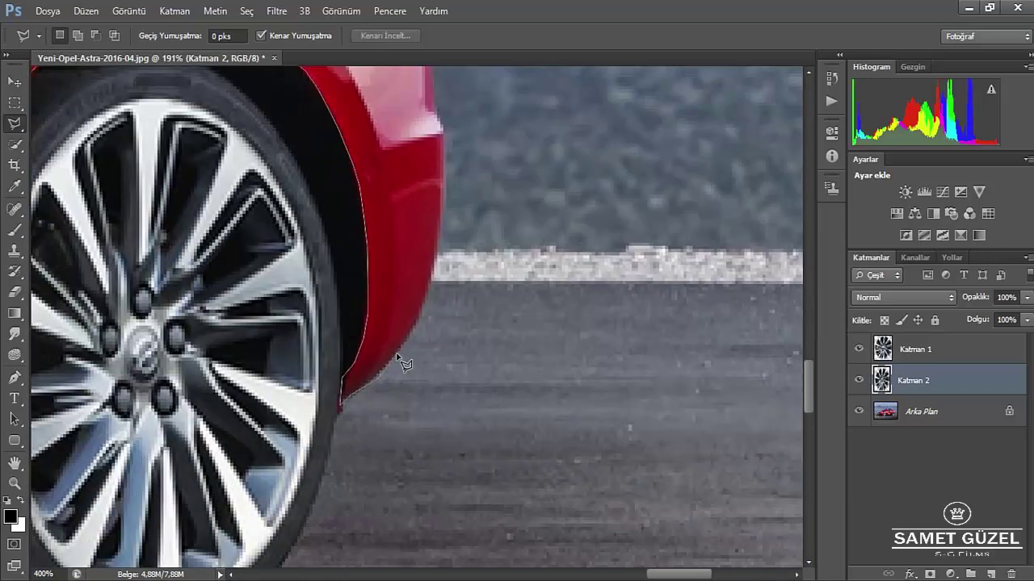
pyautogui.scroll(2, 440, 291)
pyautogui.scroll(2, 394, 344)
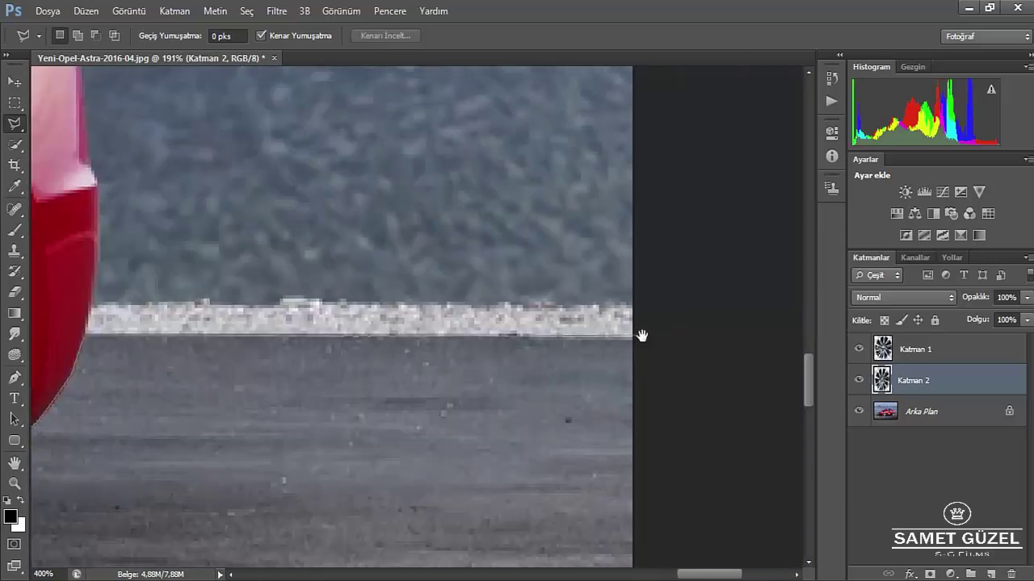
pyautogui.scroll(1, 641, 334)
pyautogui.scroll(1, 667, 302)
pyautogui.click(724, 100)
pyautogui.click(110, 100)
# - Close the selection and copy the area above the car's lower line to a new layer, Katman 3
pyautogui.doubleClick(111, 394)
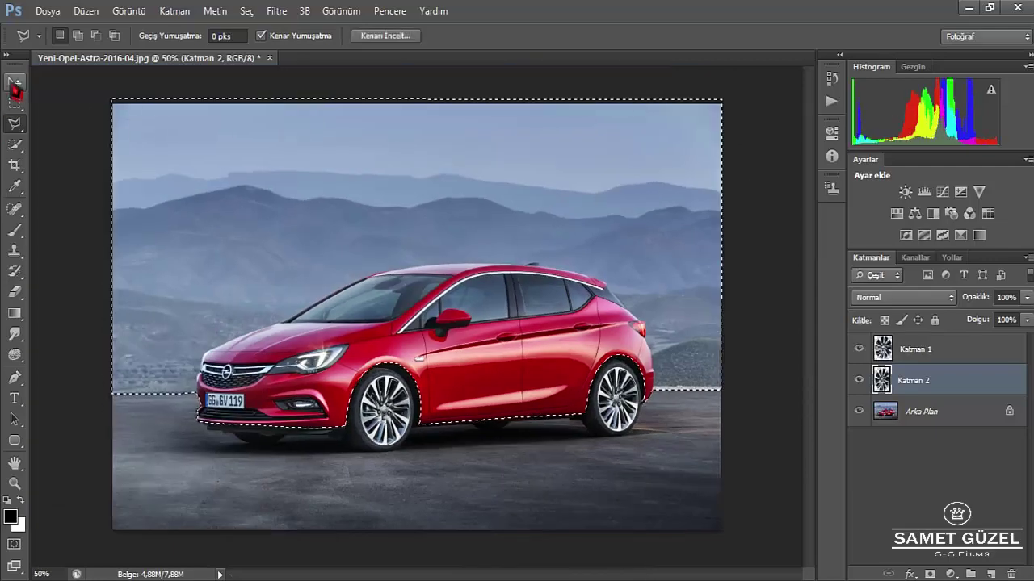
pyautogui.press('v')
pyautogui.click(650, 398)
pyautogui.press('Return')
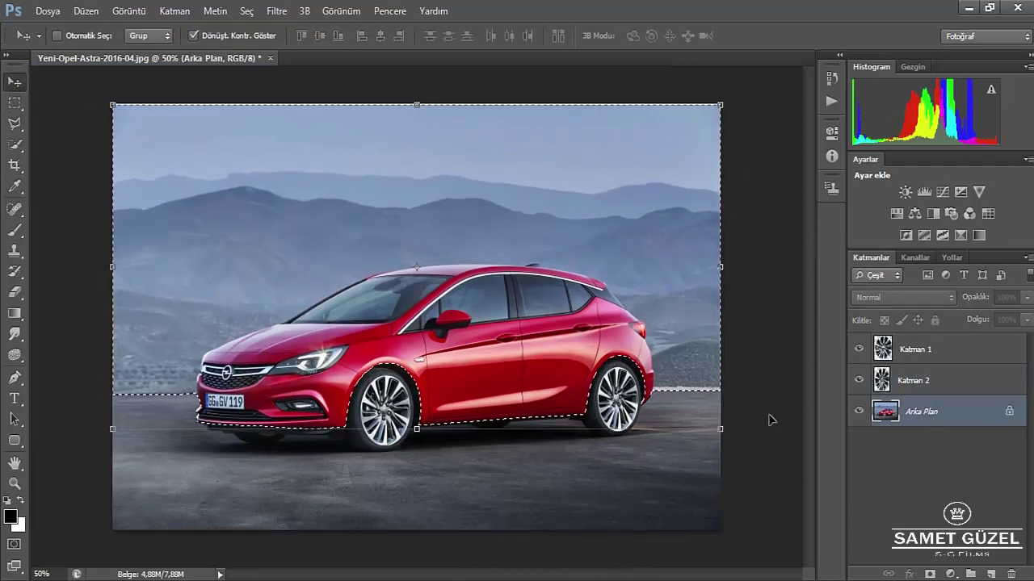
pyautogui.click(909, 413)
pyautogui.hotkey('ctrl', 'j')
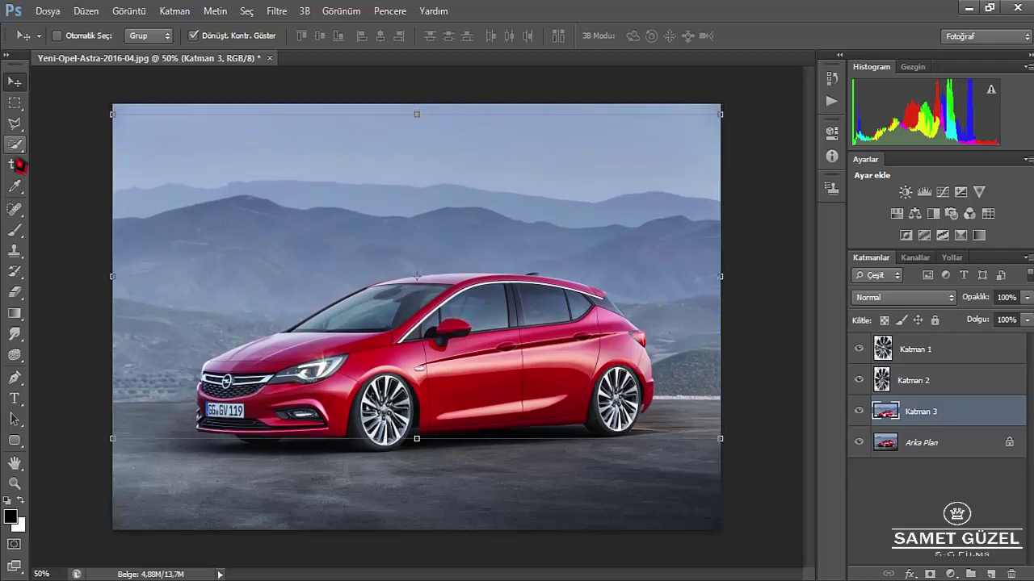
# - Move Katman 3 down and rotate it about -2.7° so the body sits lower, then apply
pyautogui.hotkey('ctrl', '+')
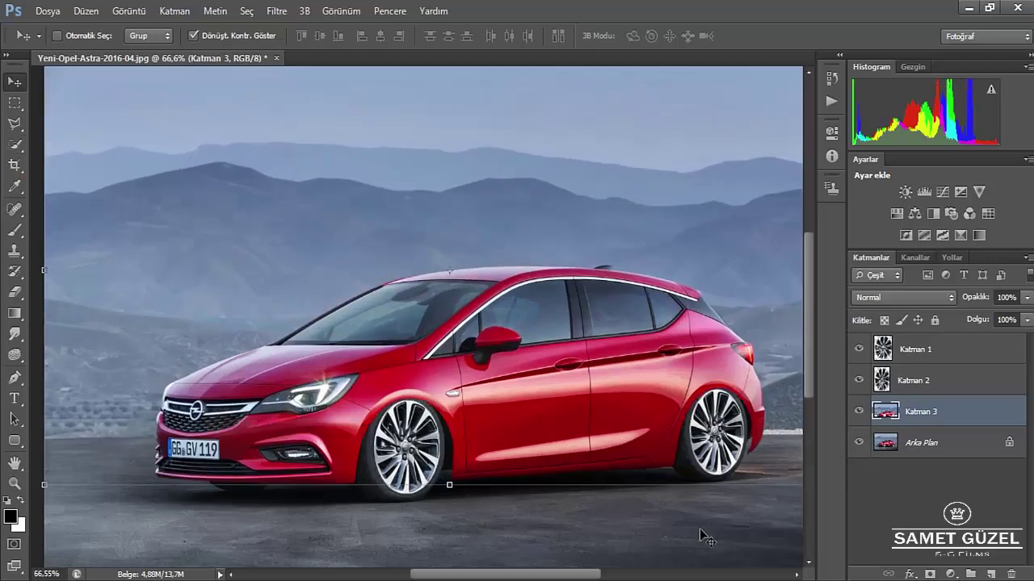
pyautogui.hotkey('ctrl', 't')
pyautogui.moveTo(403, 464); pyautogui.dragTo(414, 459)
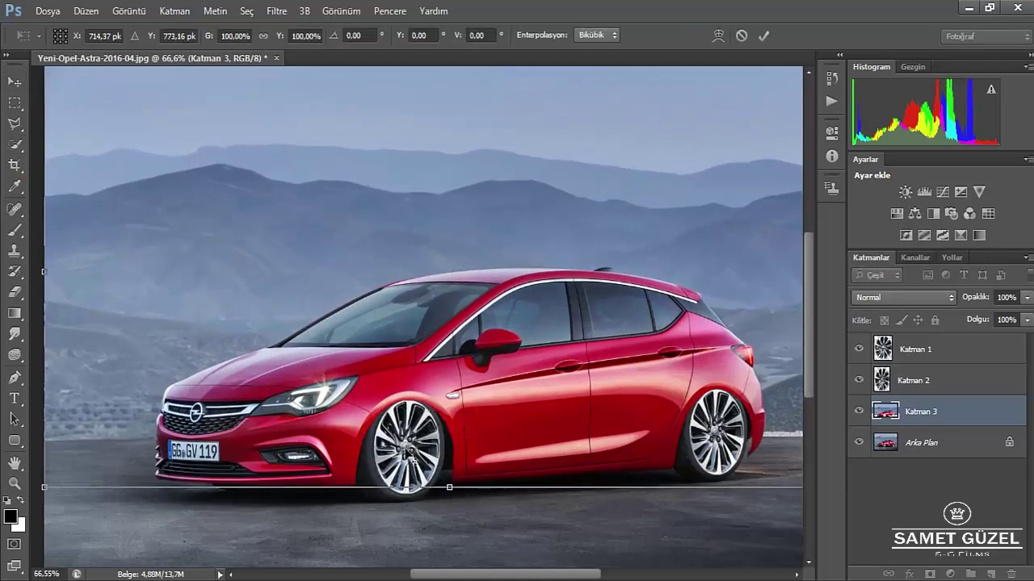
pyautogui.hotkey('ctrl', '-')
pyautogui.moveTo(449, 131); pyautogui.dragTo(441, 132)
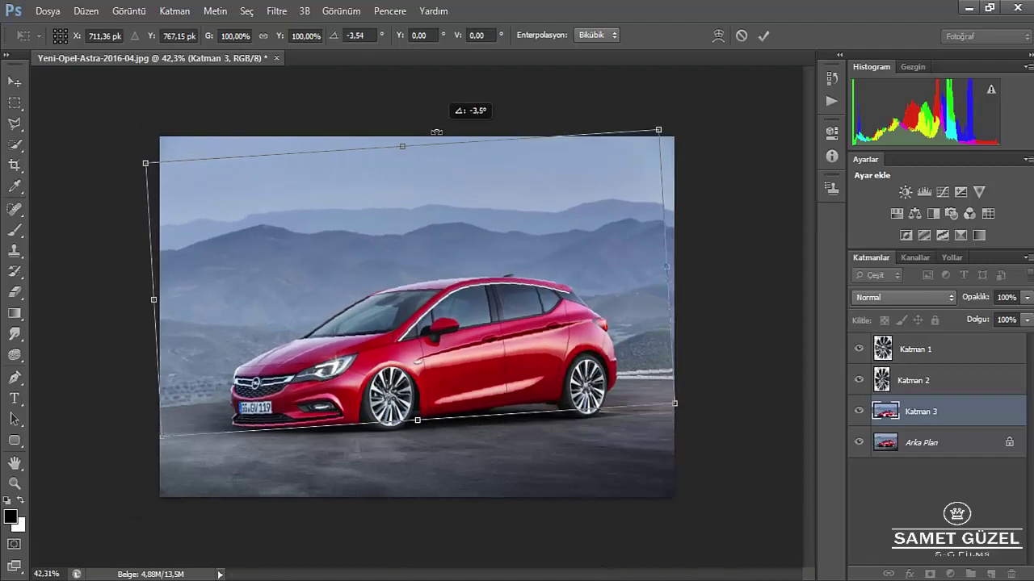
pyautogui.hotkey('ctrl', '+')
pyautogui.hotkey('ctrl', '-')
pyautogui.moveTo(437, 92); pyautogui.dragTo(437, 90)
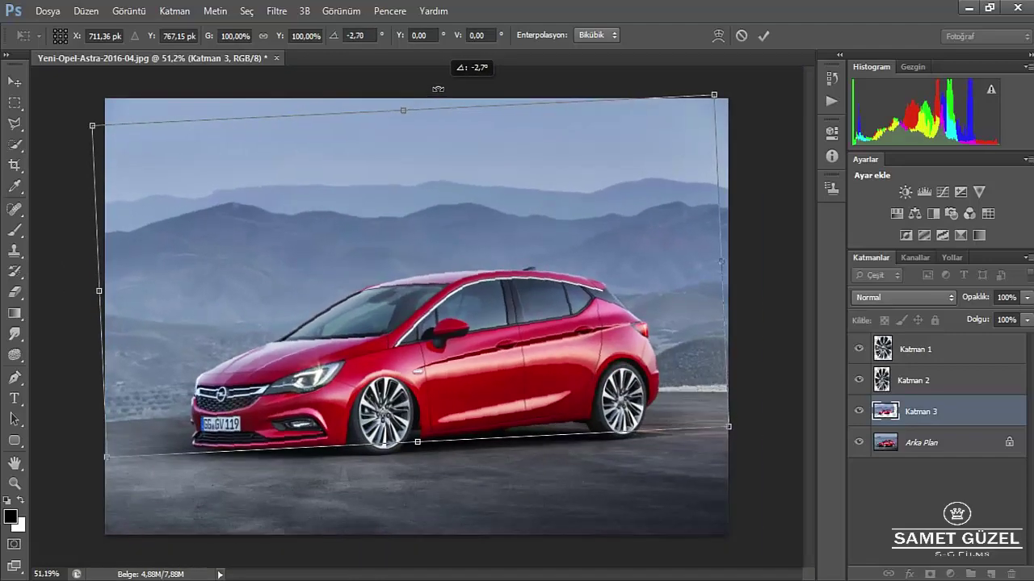
pyautogui.hotkey('ctrl', '+')
pyautogui.press('v')
pyautogui.click(442, 237)
pyautogui.moveTo(339, 408)
pyautogui.mouseDown()
pyautogui.moveTo(697, 393)
pyautogui.moveTo(290, 409)
pyautogui.mouseUp()
# - Try the Clone Stamp near the rear wheel and dismiss the missing clone-source warning
pyautogui.press('s')
pyautogui.click(459, 462)
pyautogui.click(506, 243)
pyautogui.click(458, 462)
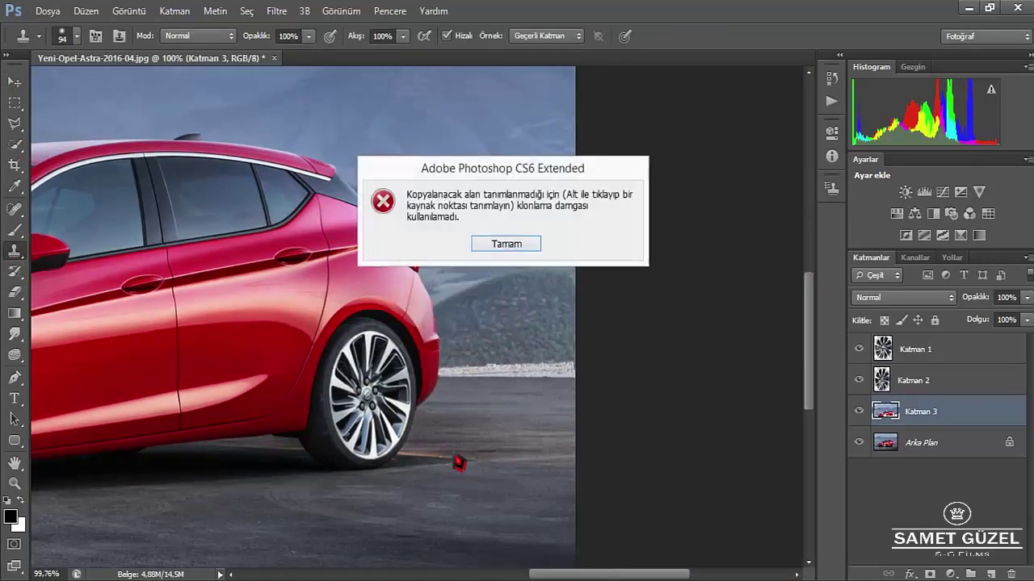
pyautogui.click(483, 242)
# - After trying the History Brush, select the Arka Plan layer and the Polygonal Lasso tool
pyautogui.press('y')
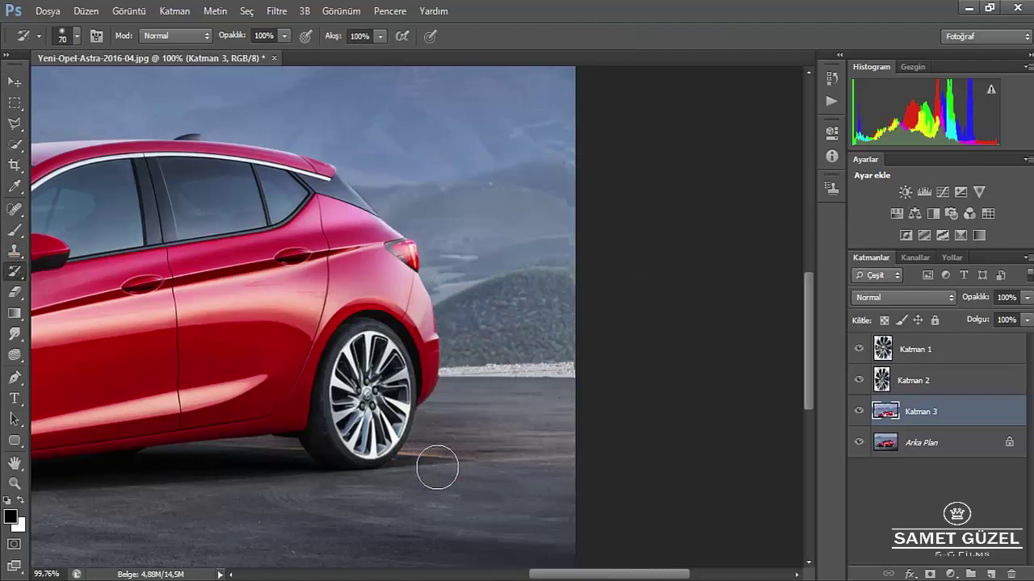
pyautogui.scroll(-2, 644, 409)
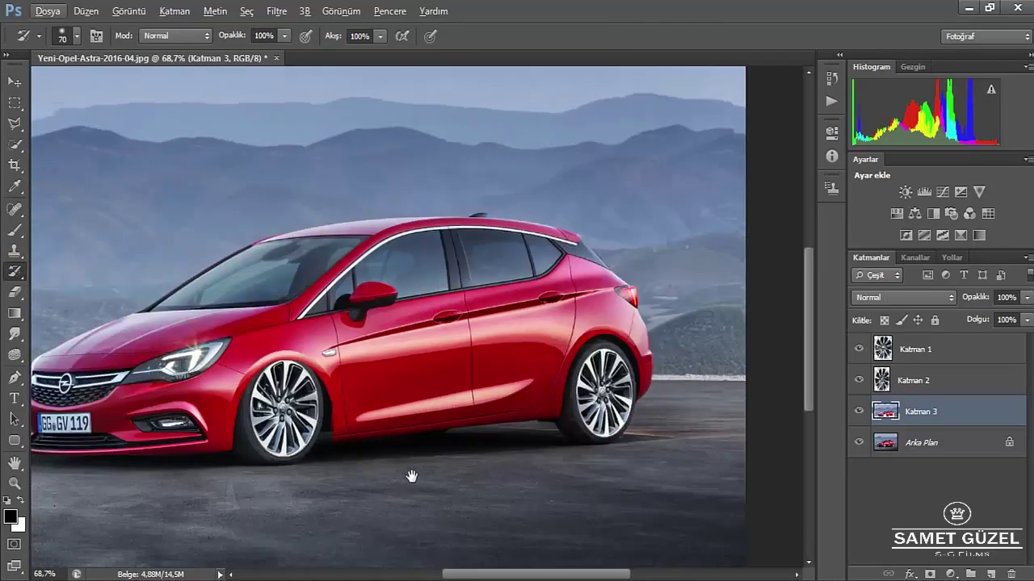
pyautogui.scroll(5, 424, 376)
pyautogui.scroll(-1, 387, 329)
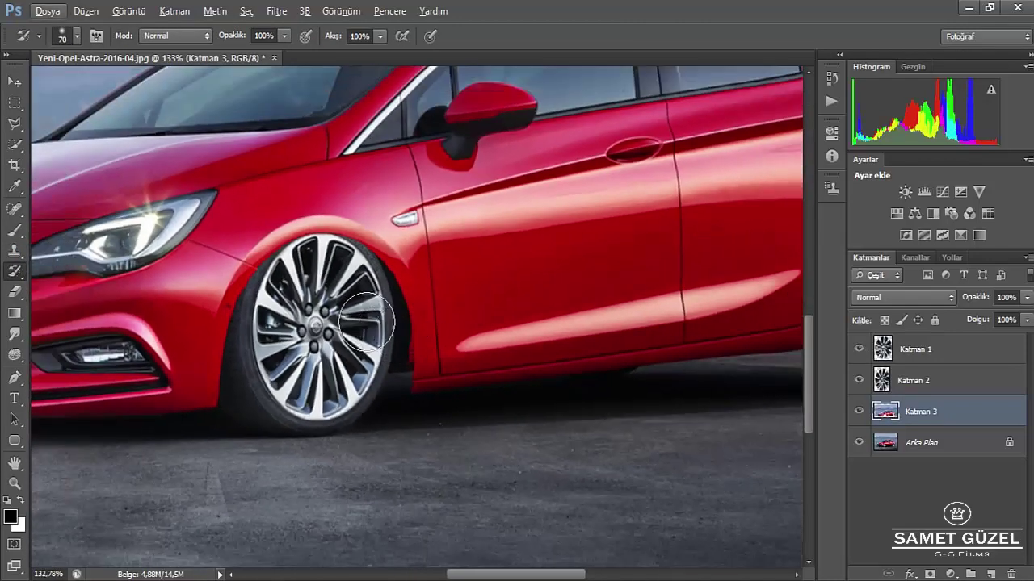
pyautogui.scroll(-1, 368, 324)
pyautogui.click(15, 166)
pyautogui.hscroll(-3, 200, 257)
pyautogui.click(911, 443)
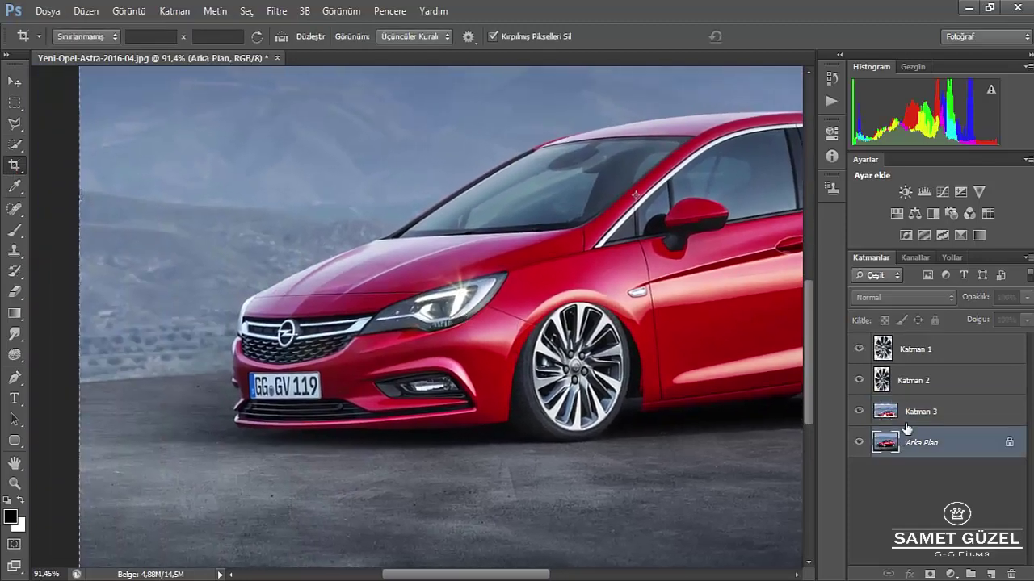
pyautogui.click(921, 411)
pyautogui.scroll(2, 83, 272)
# - Trace a closed outline around the front bumper, from headlight corner past the licence plate to the wheel arch
pyautogui.click(15, 123)
pyautogui.scroll(1, 216, 353)
pyautogui.hotkey('alt', '[')
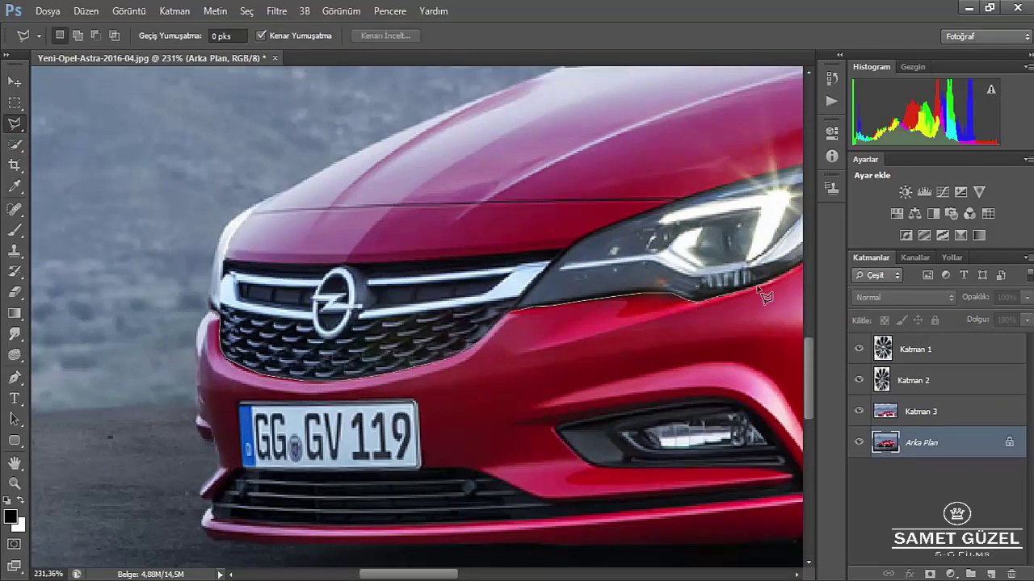
pyautogui.moveTo(764, 296); pyautogui.dragTo(327, 390)
pyautogui.scroll(2, 390, 356)
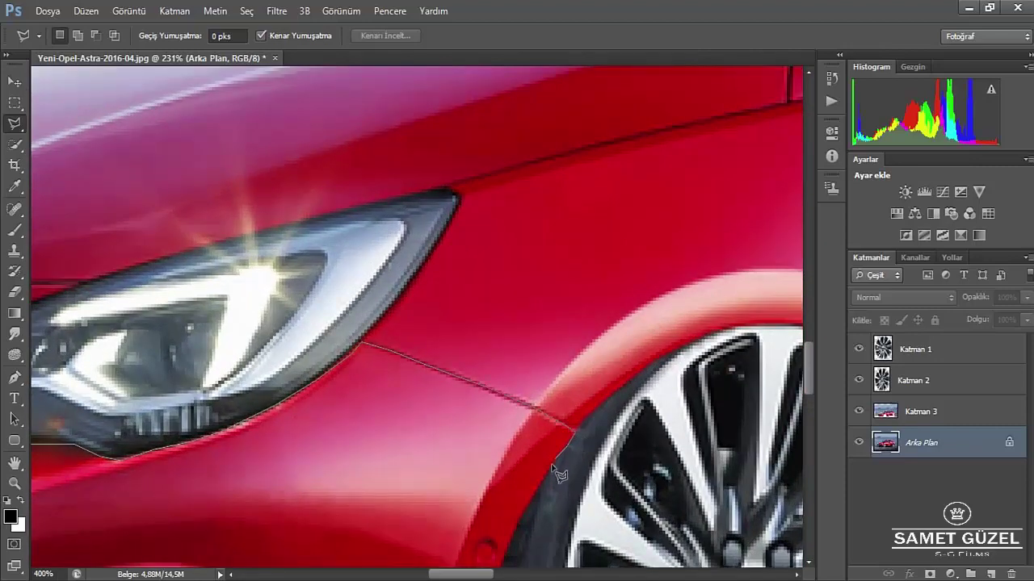
pyautogui.scroll(-5, 501, 331)
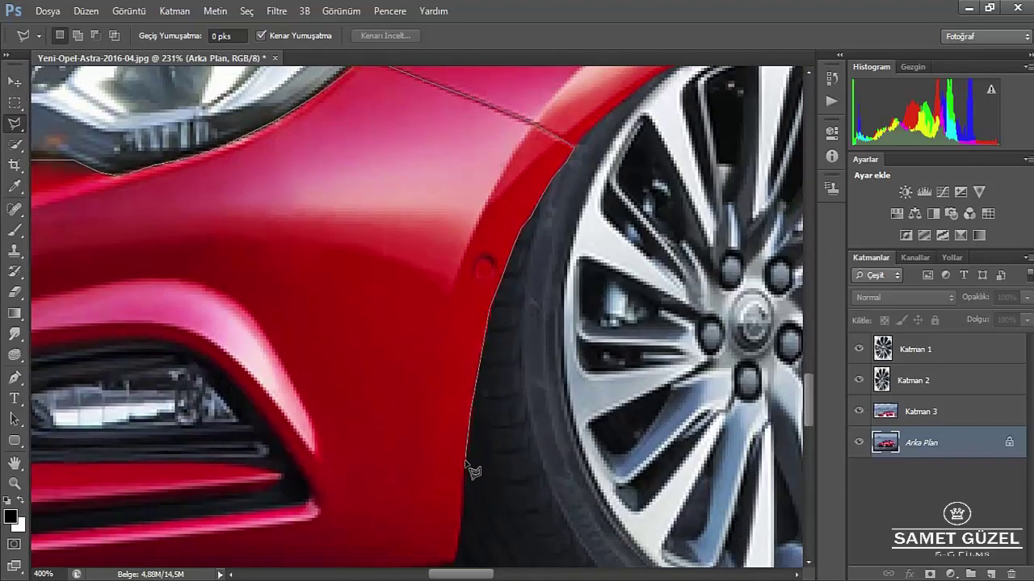
pyautogui.scroll(-3, 458, 565)
pyautogui.moveTo(117, 443)
pyautogui.mouseDown()
pyautogui.moveTo(459, 418)
pyautogui.moveTo(577, 442)
pyautogui.mouseUp()
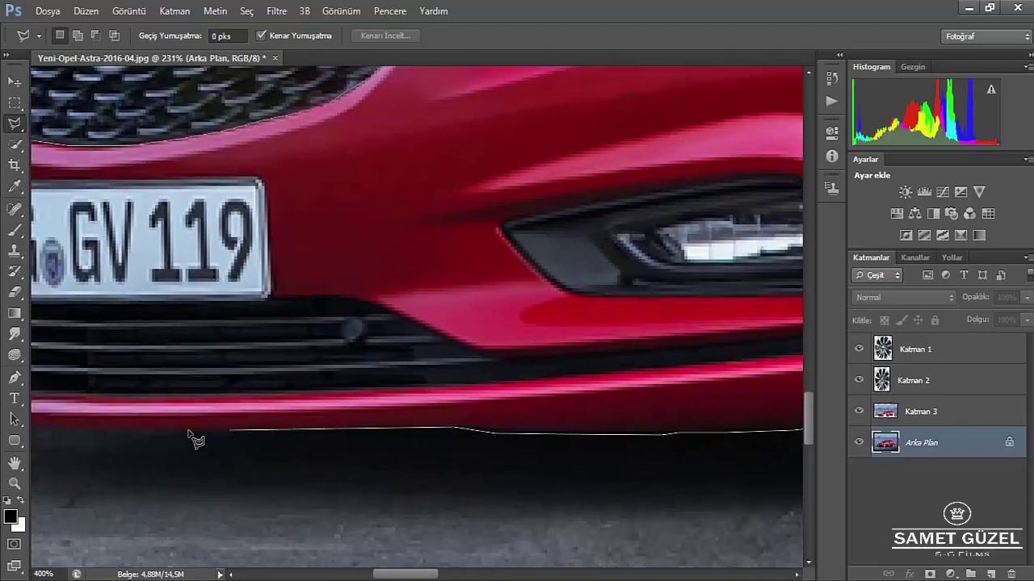
pyautogui.moveTo(159, 432); pyautogui.dragTo(557, 440)
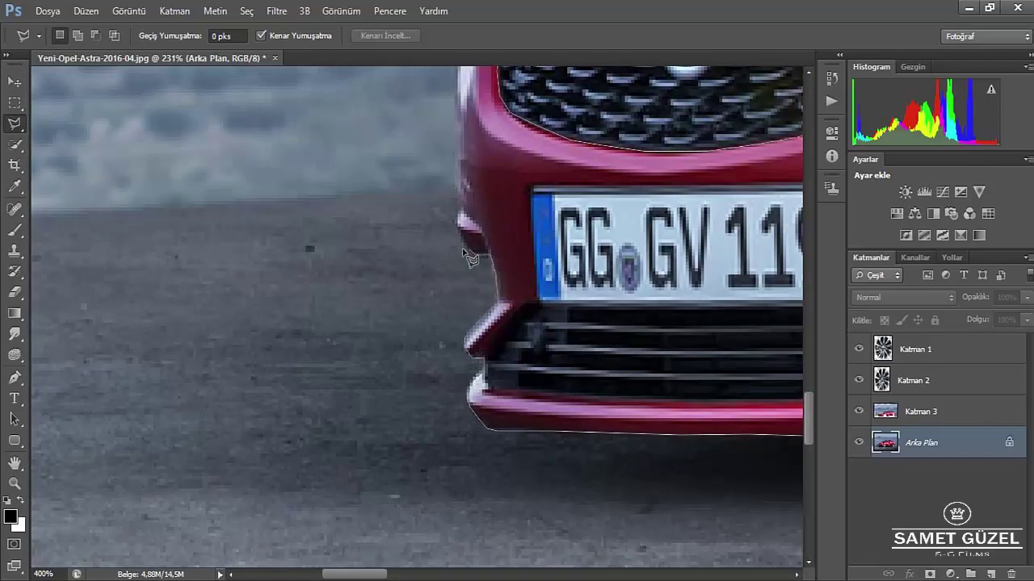
pyautogui.scroll(3, 466, 216)
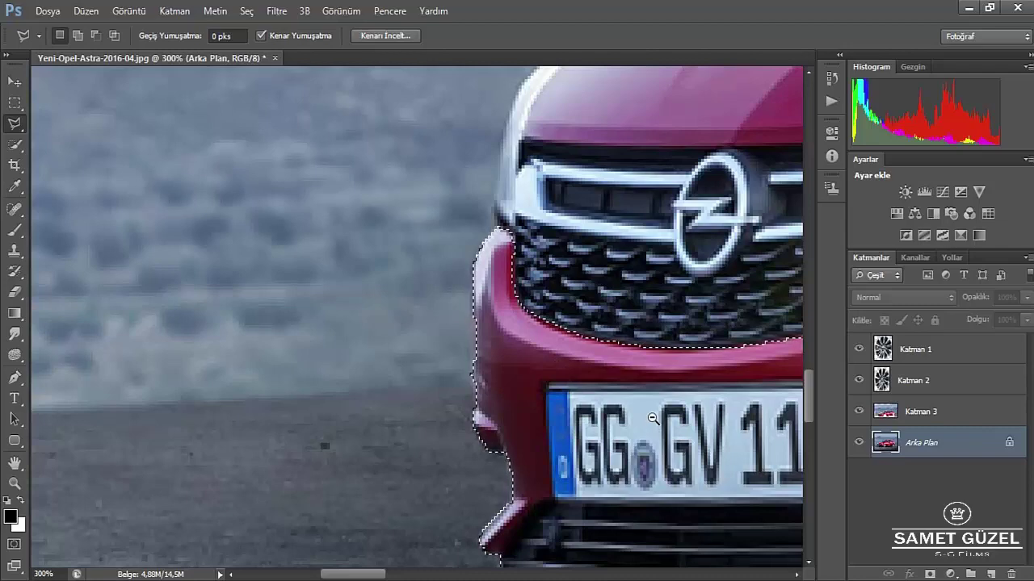
pyautogui.hotkey('ctrl', '-')
pyautogui.hotkey('ctrl', '-')
pyautogui.hotkey('ctrl', '-')
pyautogui.moveTo(660, 326); pyautogui.dragTo(289, 300)
# - Warp the selected front bumper's bottom edge downward toward the ground and apply it
pyautogui.keyDown('ctrl'); pyautogui.rightClick(411, 436); pyautogui.keyUp('ctrl')
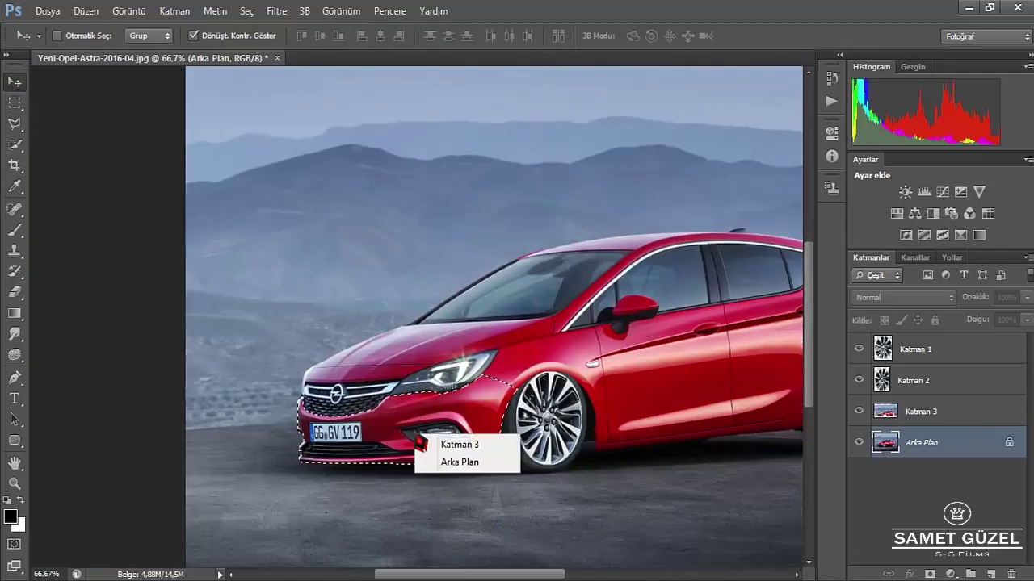
pyautogui.hotkey('ctrl', 't')
pyautogui.rightClick(411, 436)
pyautogui.click(466, 270)
pyautogui.hotkey('ctrl', '+')
pyautogui.moveTo(492, 466); pyautogui.dragTo(388, 506)
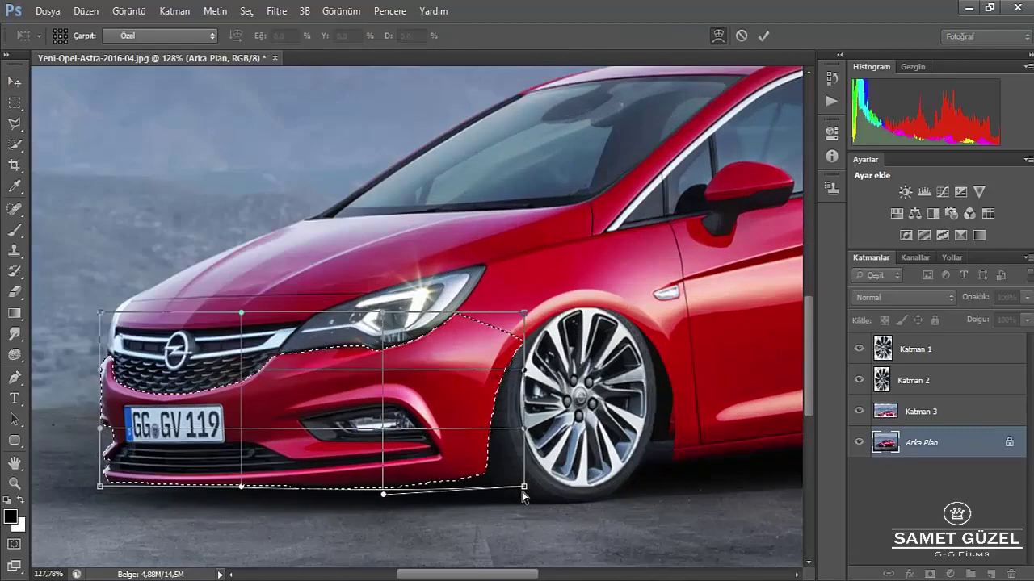
pyautogui.moveTo(525, 509); pyautogui.dragTo(527, 523)
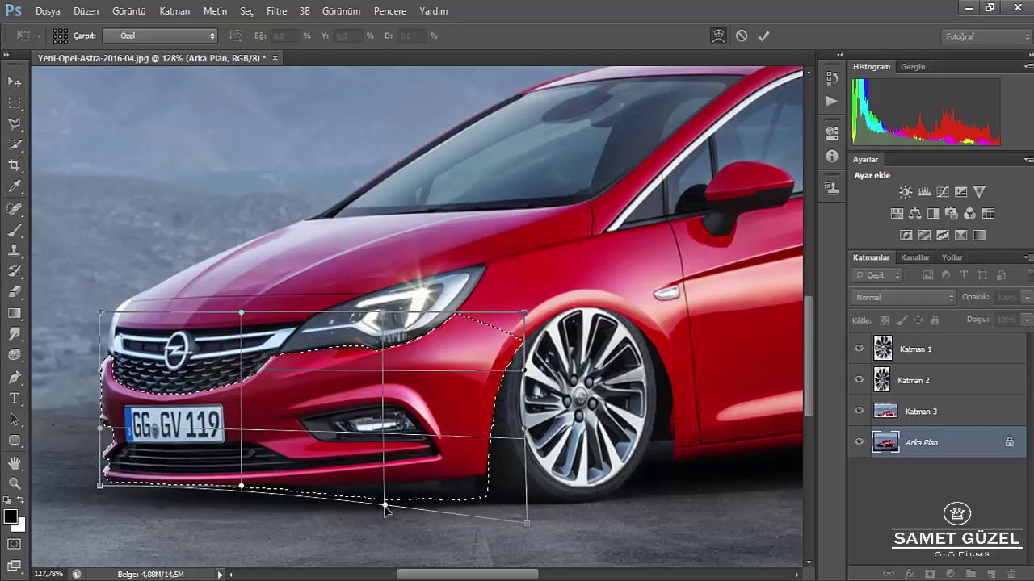
pyautogui.moveTo(383, 498); pyautogui.dragTo(385, 511)
pyautogui.press('v')
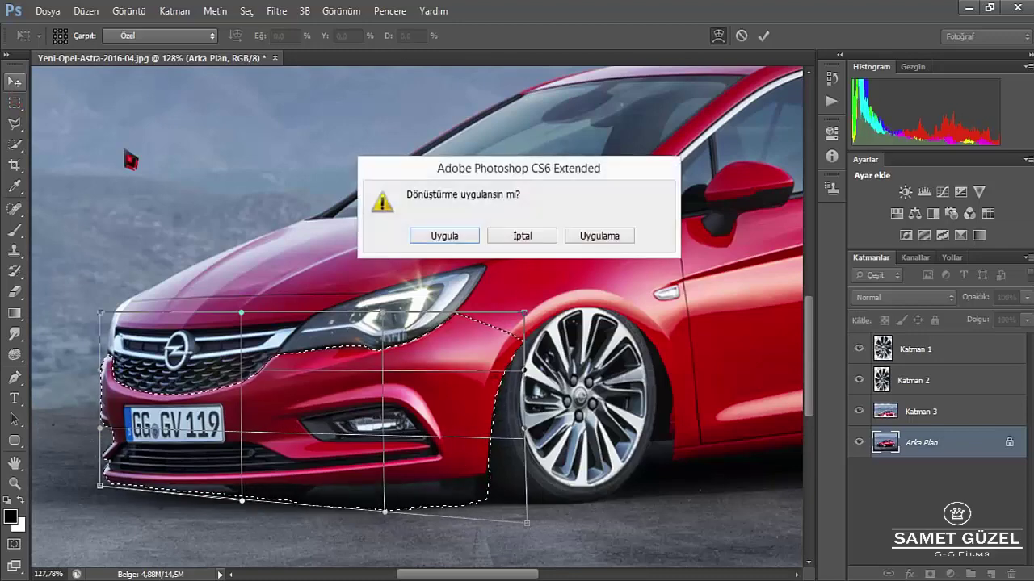
pyautogui.press('Escape')
pyautogui.moveTo(386, 511); pyautogui.dragTo(387, 499)
pyautogui.press('v')
pyautogui.click(444, 236)
# - On Katman 3, warp the bumper's bottom corners and edge further down, apply, and deselect
pyautogui.click(916, 412)
pyautogui.hotkey('ctrl', 't')
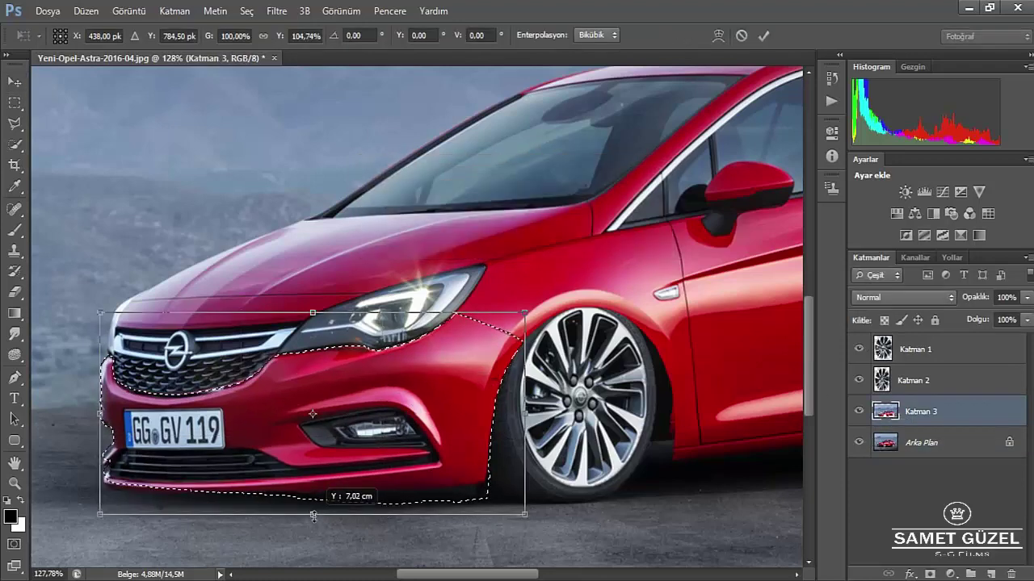
pyautogui.rightClick(315, 411)
pyautogui.click(353, 267)
pyautogui.moveTo(525, 503); pyautogui.dragTo(525, 541)
pyautogui.moveTo(362, 526); pyautogui.dragTo(360, 545)
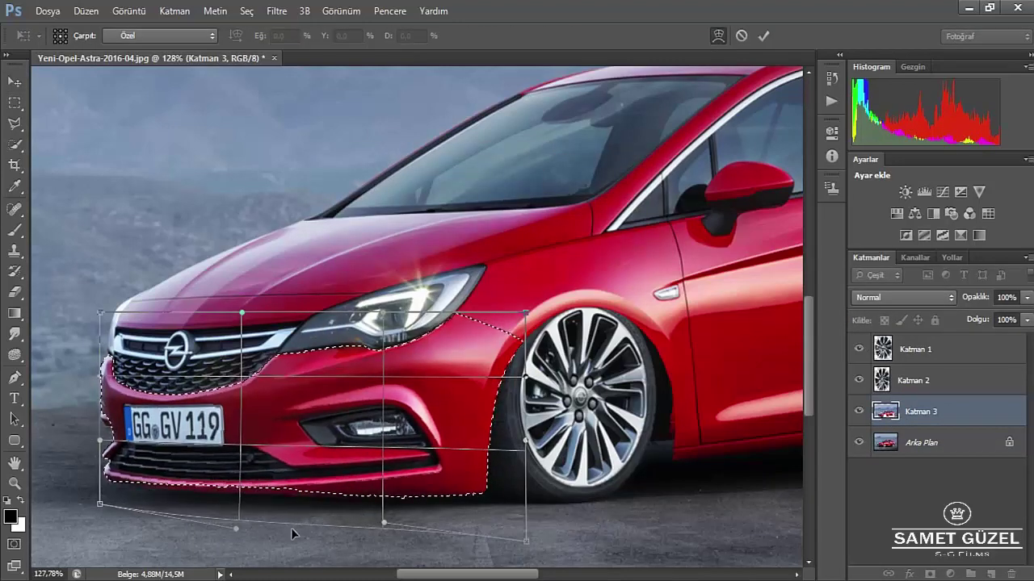
pyautogui.moveTo(99, 503); pyautogui.dragTo(98, 517)
pyautogui.press('w')
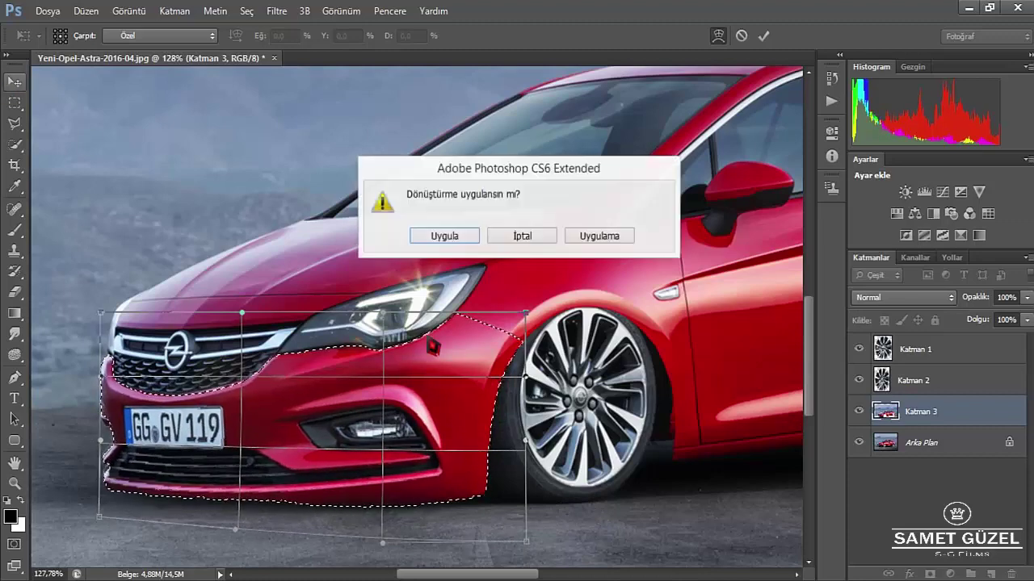
pyautogui.click(444, 236)
pyautogui.rightClick(241, 194)
pyautogui.click(275, 203)
pyautogui.scroll(1, 267, 433)
pyautogui.scroll(-3, 267, 434)
# - Trace a polygonal selection around the lower door and sill area of the car
pyautogui.scroll(1, 339, 328)
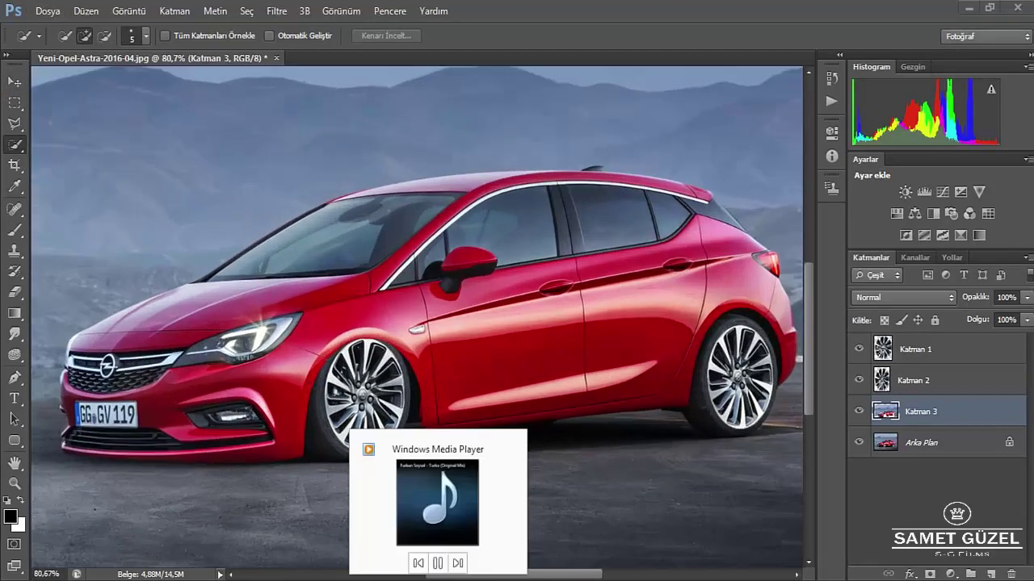
pyautogui.scroll(2, 340, 329)
pyautogui.scroll(1, 340, 328)
pyautogui.scroll(1, 694, 280)
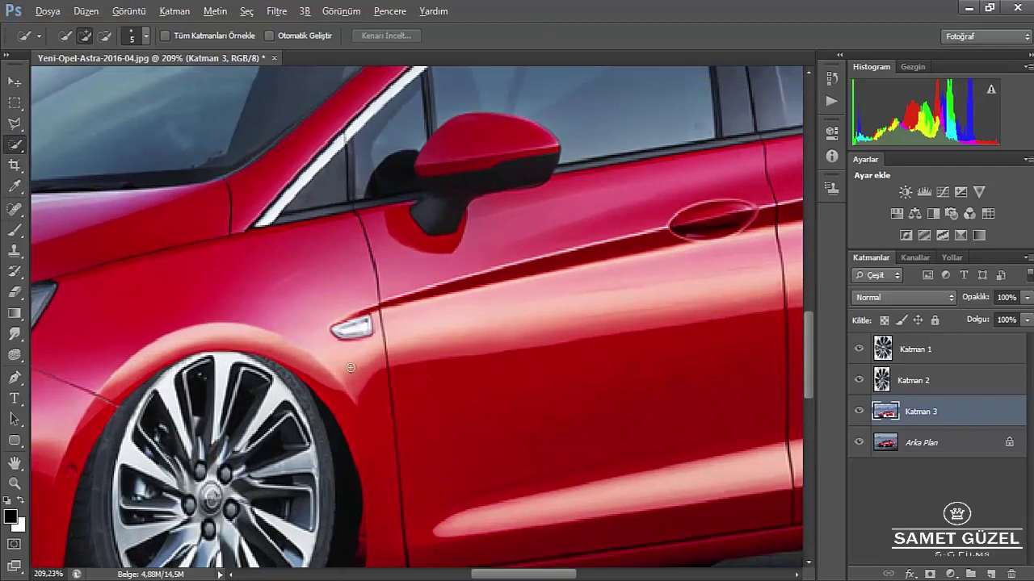
pyautogui.press('l')
pyautogui.scroll(1, 397, 397)
pyautogui.scroll(1, 303, 410)
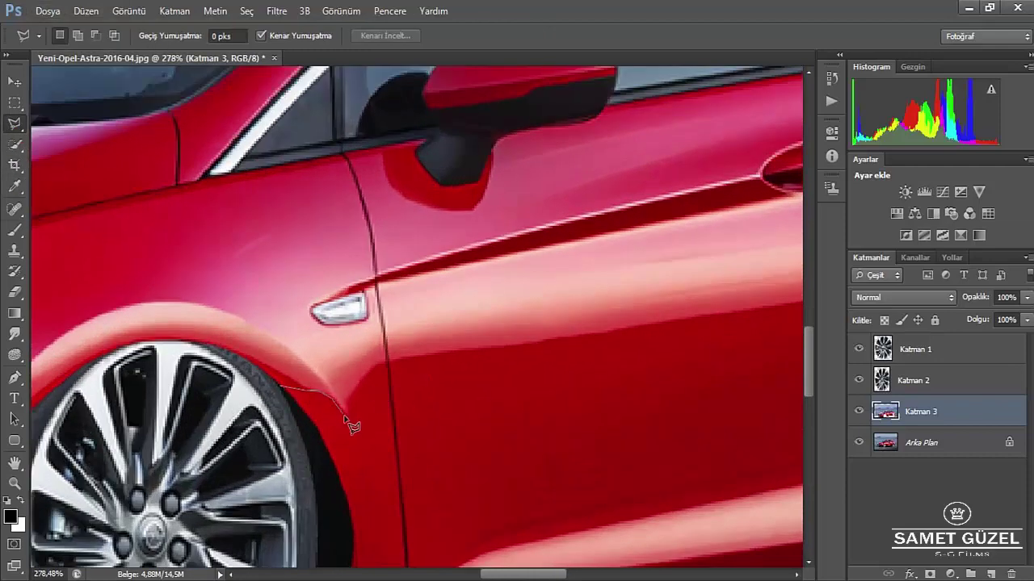
pyautogui.hscroll(5, 403, 363)
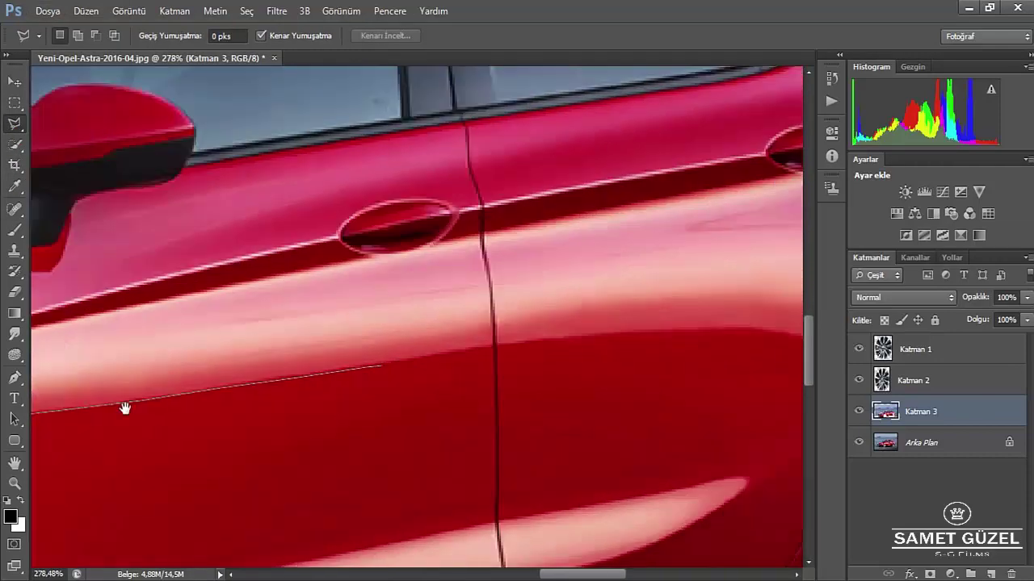
pyautogui.hscroll(3, 124, 409)
pyautogui.click(336, 376)
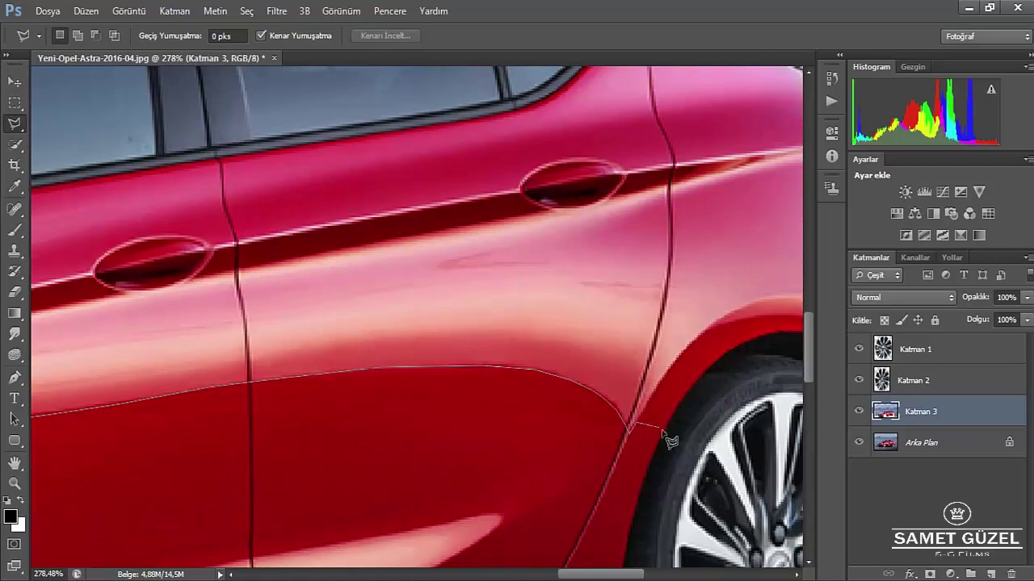
pyautogui.scroll(-3, 670, 440)
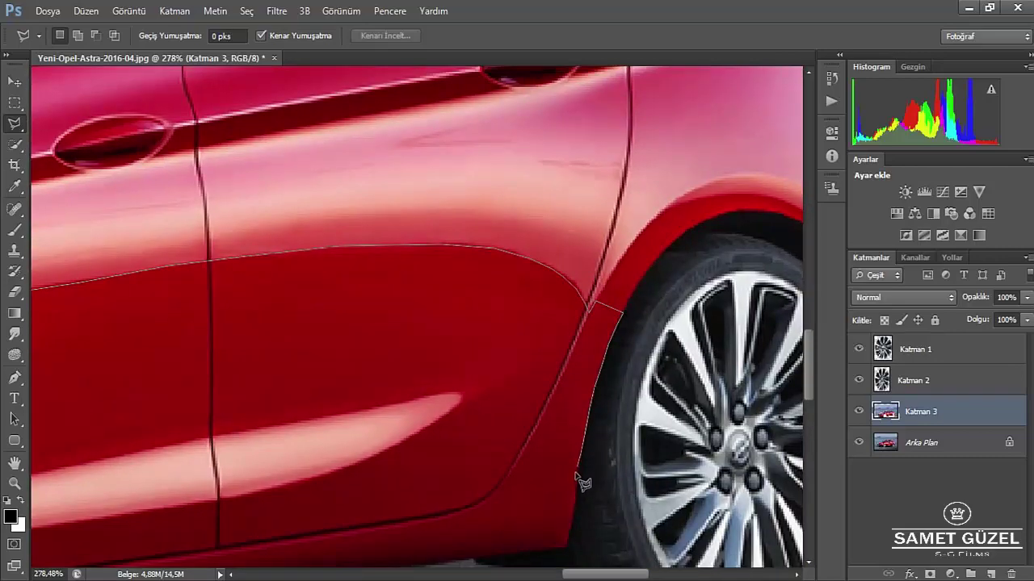
pyautogui.scroll(-5, 572, 557)
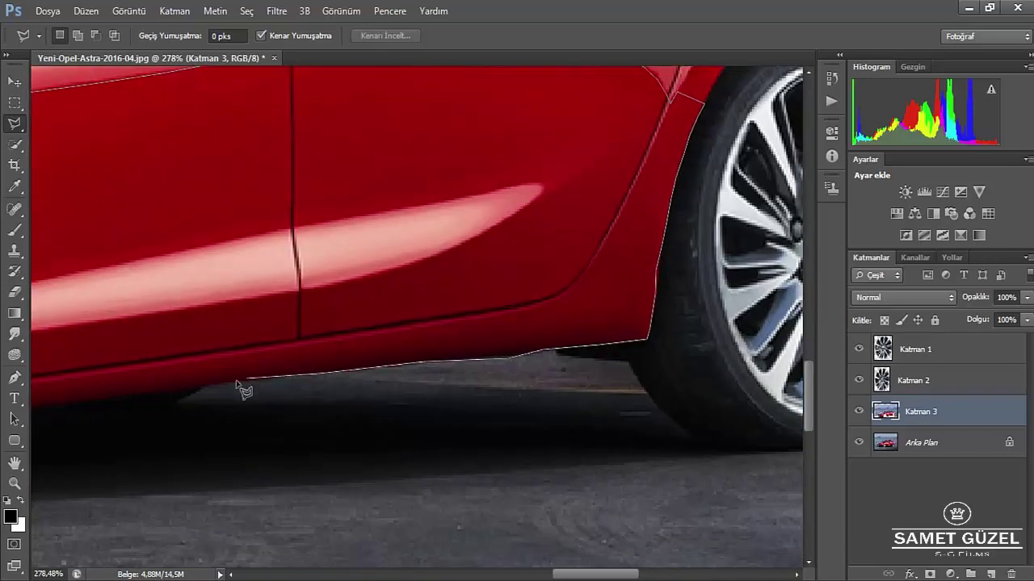
pyautogui.hscroll(-1, 323, 347)
pyautogui.hscroll(-4, 401, 312)
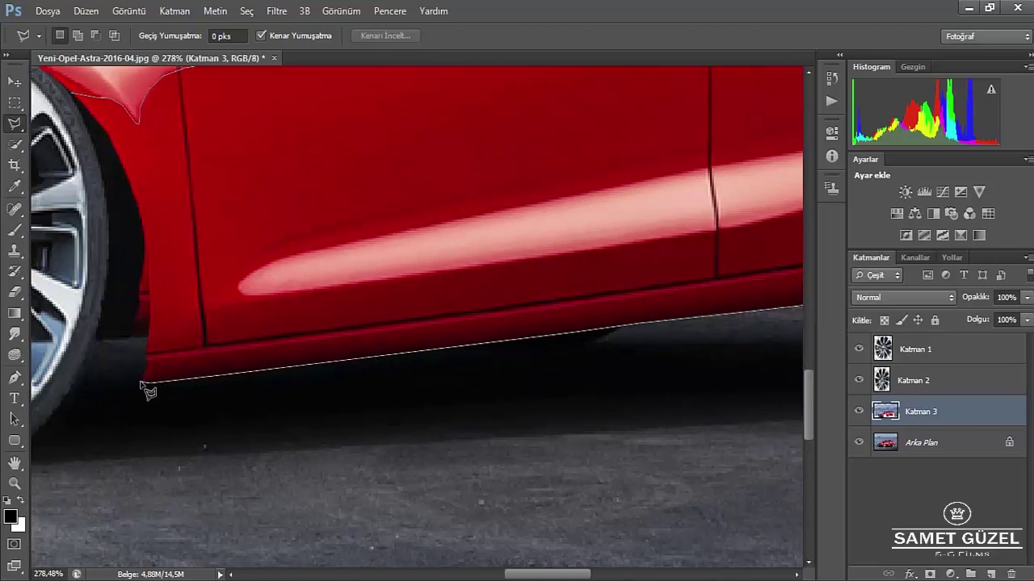
pyautogui.click(95, 121)
# - Warp the selected lower side downward, pulling its bottom edge toward the ground, and apply
pyautogui.hotkey('ctrl', 't')
pyautogui.scroll(-5, 404, 323)
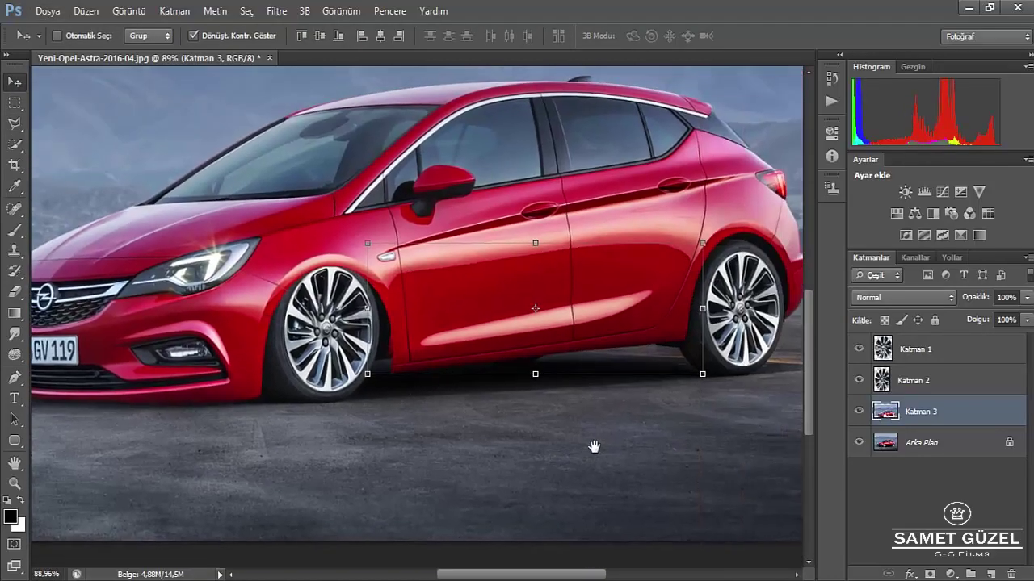
pyautogui.rightClick(537, 312)
pyautogui.click(575, 434)
pyautogui.moveTo(368, 374); pyautogui.dragTo(339, 391)
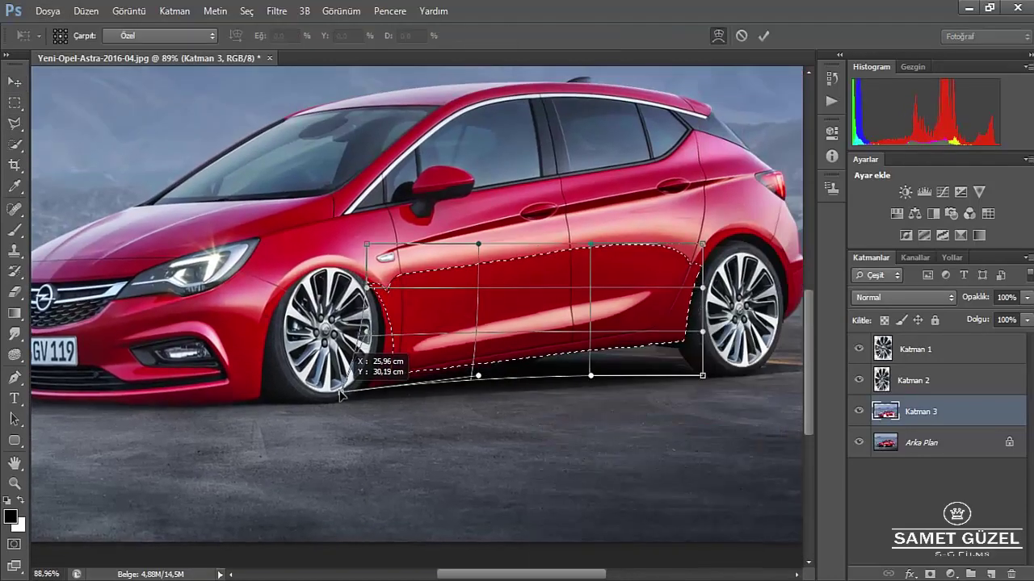
pyautogui.moveTo(478, 385); pyautogui.dragTo(478, 401)
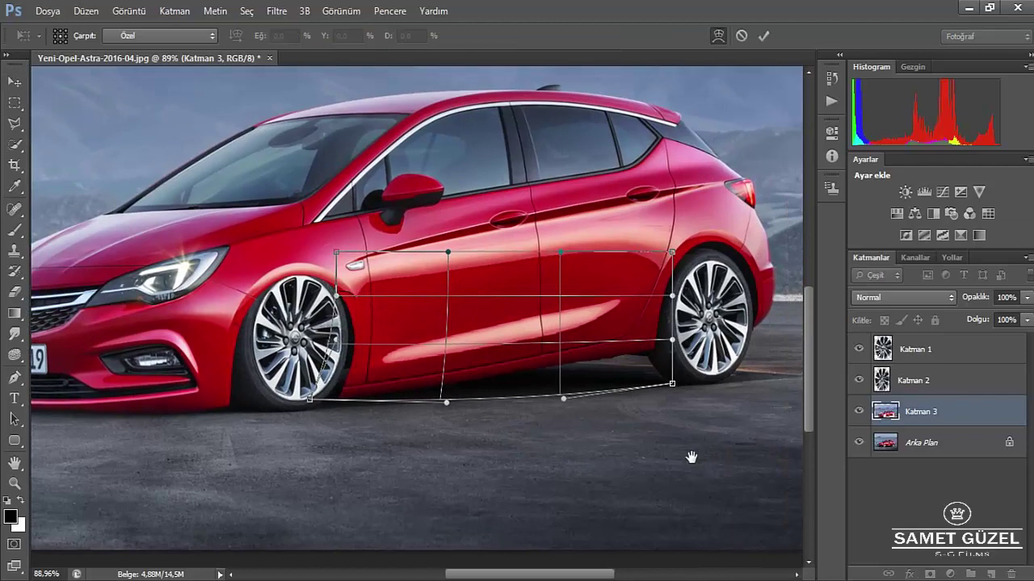
pyautogui.click(14, 82)
pyautogui.press('Return')
pyautogui.scroll(3, 297, 326)
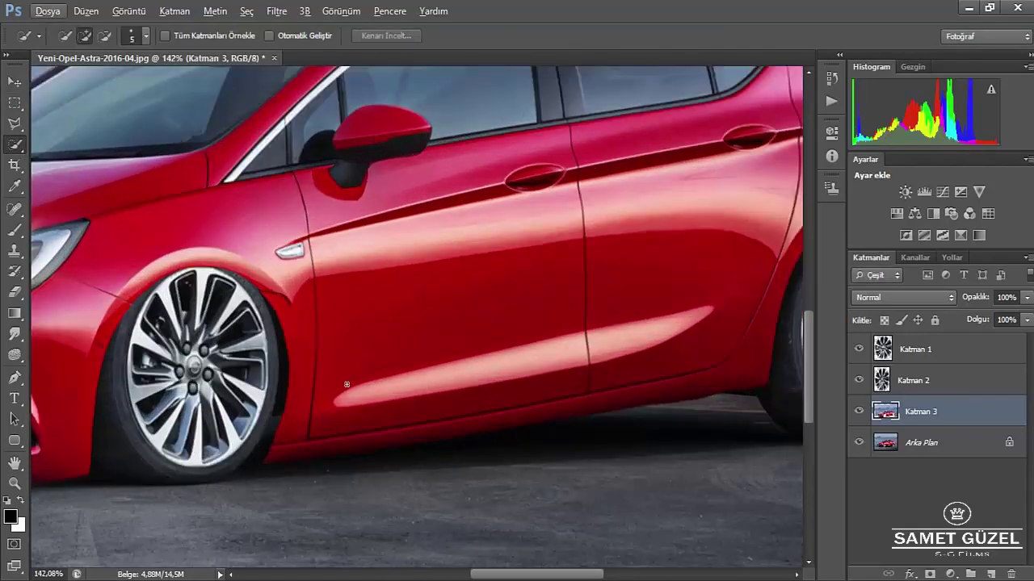
# - Paint back the dark front wheel arch area with the History Brush on the background layer
pyautogui.press('y')
pyautogui.scroll(1, 301, 301)
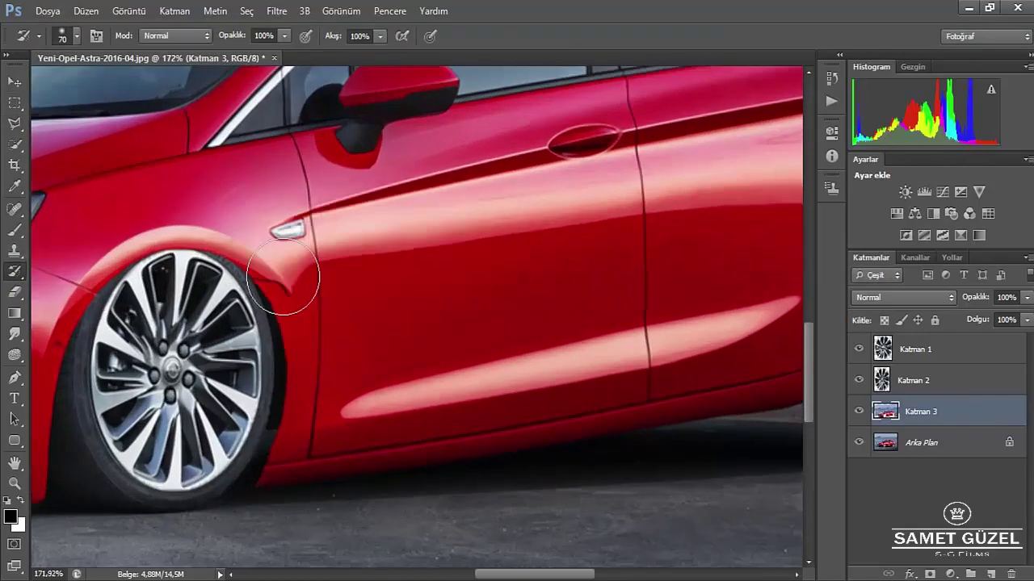
pyautogui.hotkey('alt', ',')
pyautogui.scroll(3, 271, 286)
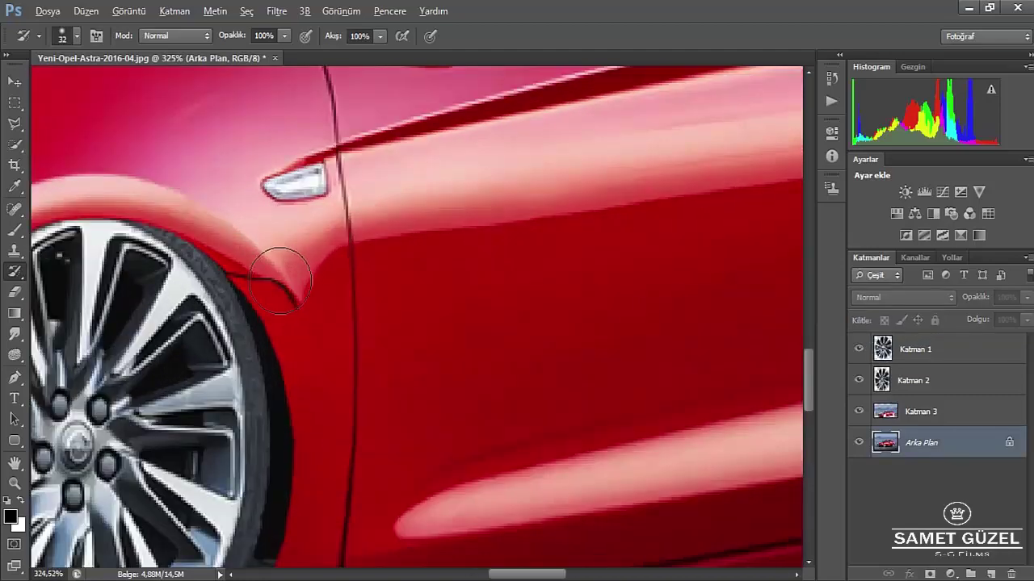
pyautogui.scroll(-3, 272, 286)
pyautogui.moveTo(291, 274); pyautogui.dragTo(267, 347)
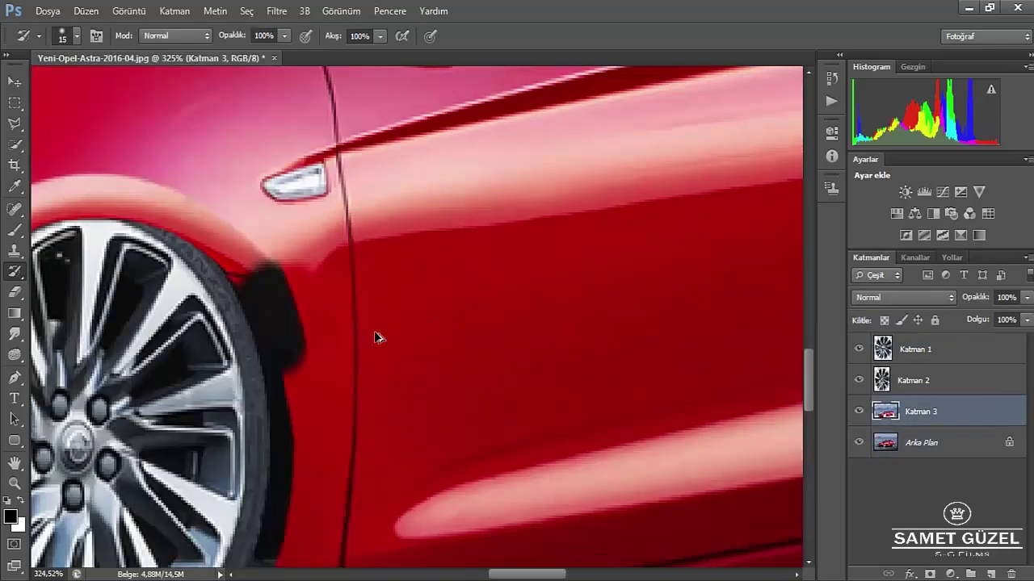
pyautogui.scroll(-3, 528, 311)
pyautogui.hscroll(5, 528, 311)
pyautogui.scroll(1, 240, 404)
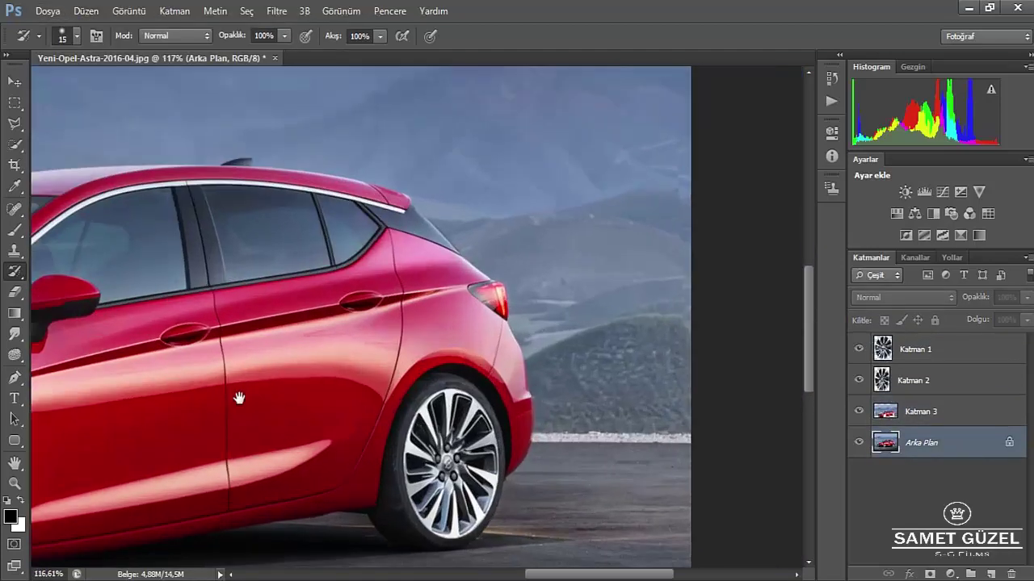
pyautogui.hscroll(-5, 135, 449)
pyautogui.scroll(2, 243, 477)
# - Set up a 10 px darkening brush for the arch gap, then pick the Polygonal Lasso
pyautogui.press('b')
pyautogui.scroll(2, 368, 425)
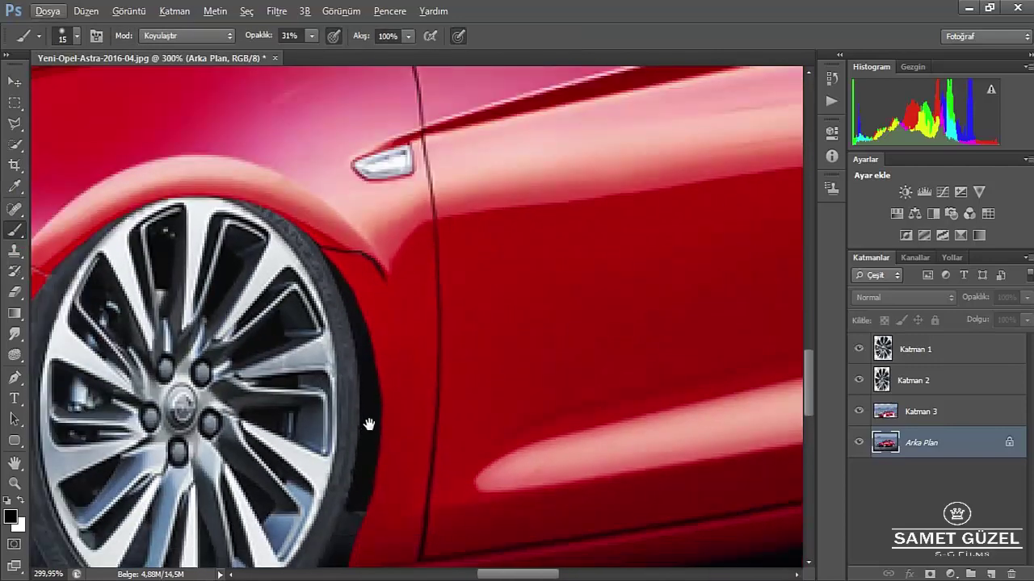
pyautogui.scroll(1, 368, 425)
pyautogui.keyDown('alt'); pyautogui.rightClick(365, 320); pyautogui.keyUp('alt')
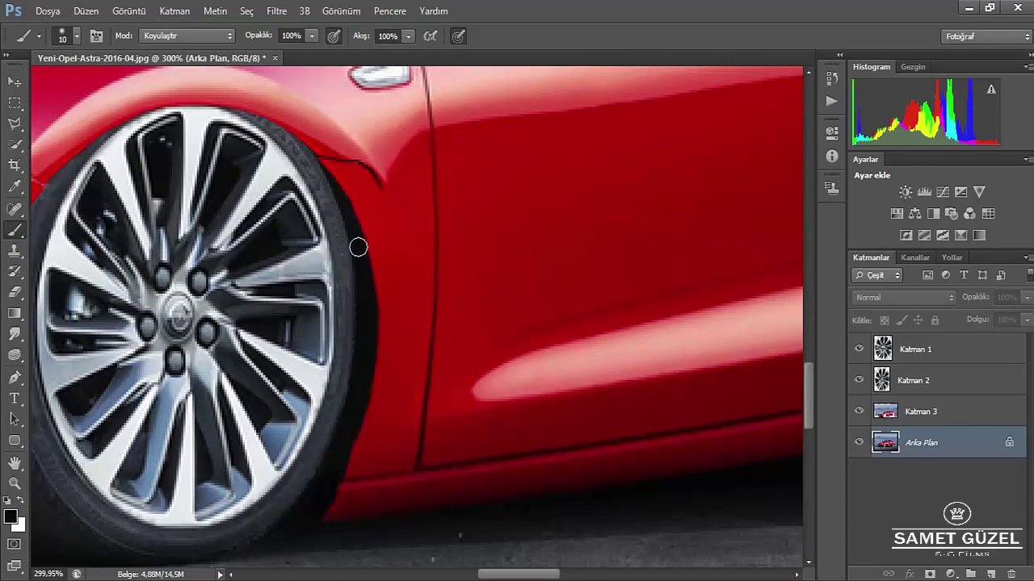
pyautogui.scroll(-4, 692, 455)
pyautogui.scroll(4, 574, 425)
pyautogui.press('l')
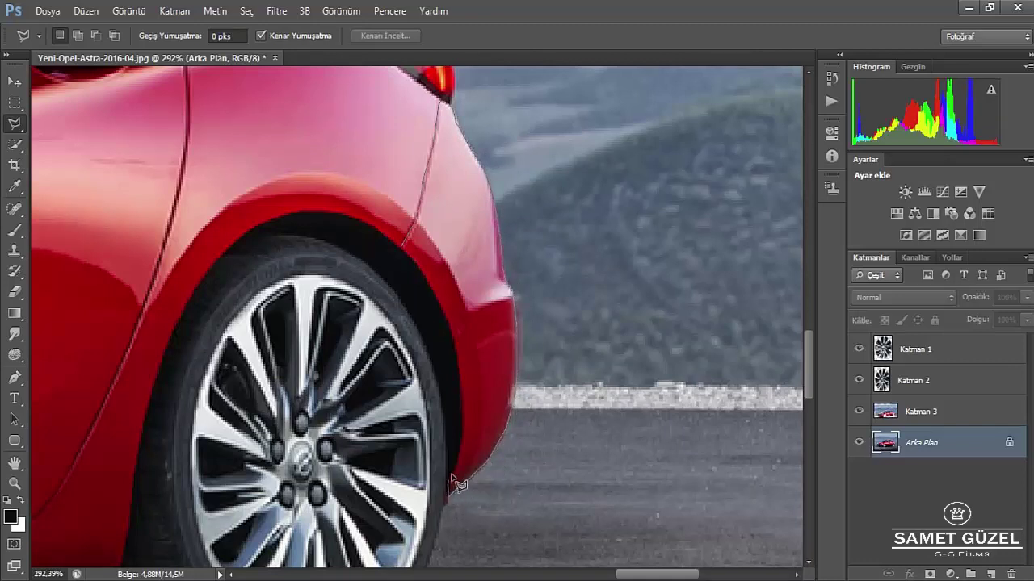
# - Close the rear fender lasso, try a first downward transform, and cancel the retries
pyautogui.click(408, 259)
pyautogui.hotkey('ctrl', 't')
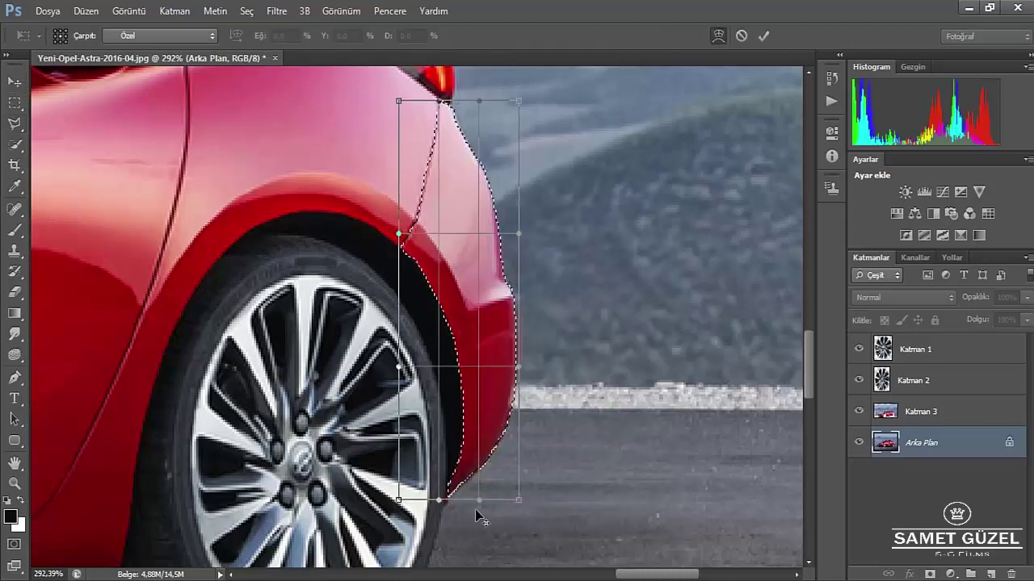
pyautogui.scroll(-3, 482, 437)
pyautogui.moveTo(484, 437); pyautogui.dragTo(475, 471)
pyautogui.press('Return')
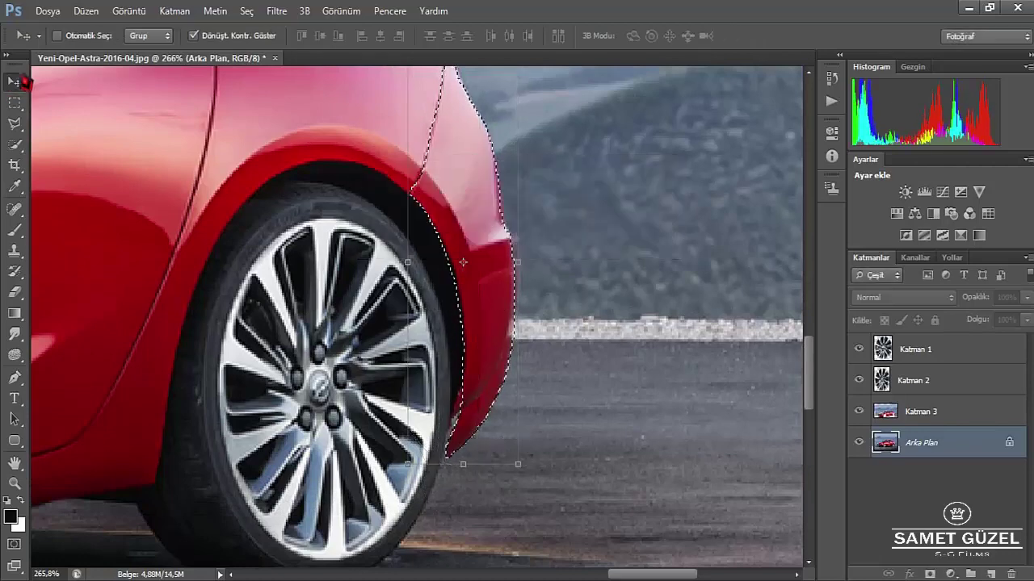
pyautogui.hotkey('ctrl', 't')
pyautogui.moveTo(461, 421); pyautogui.dragTo(461, 432)
pyautogui.press('Escape')
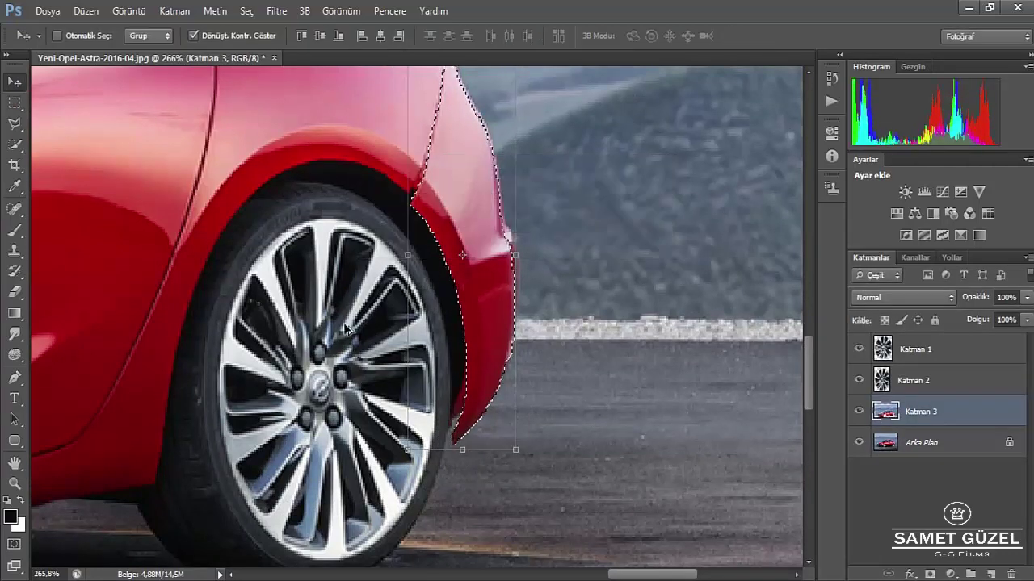
pyautogui.hotkey('ctrl', 't')
pyautogui.press('Escape')
# - On Katman 3, warp the rear fender's lower points down over the tyre, then deselect
pyautogui.click(921, 412)
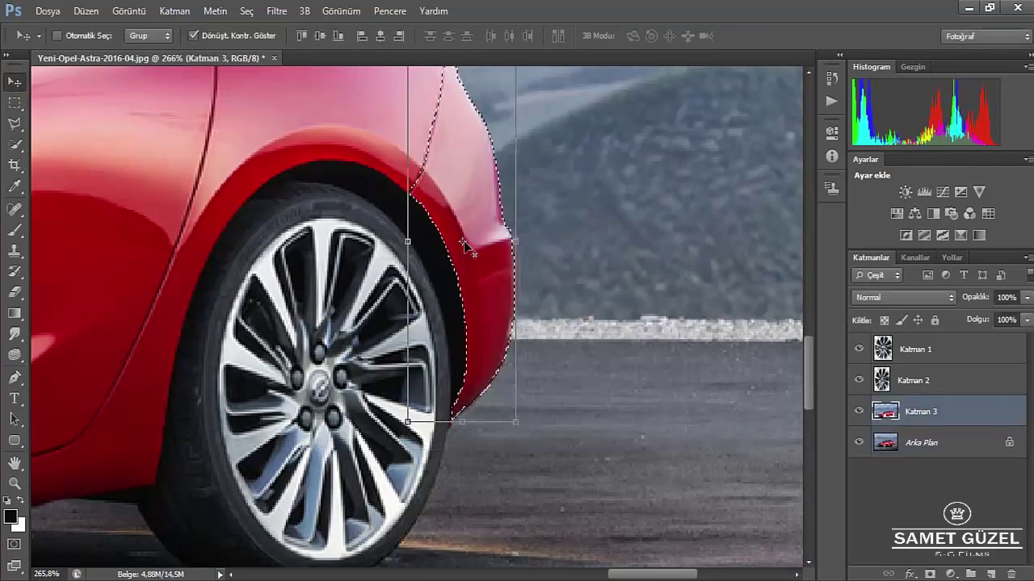
pyautogui.hotkey('ctrl', 't')
pyautogui.rightClick(464, 240)
pyautogui.click(494, 371)
pyautogui.moveTo(481, 431); pyautogui.dragTo(513, 497)
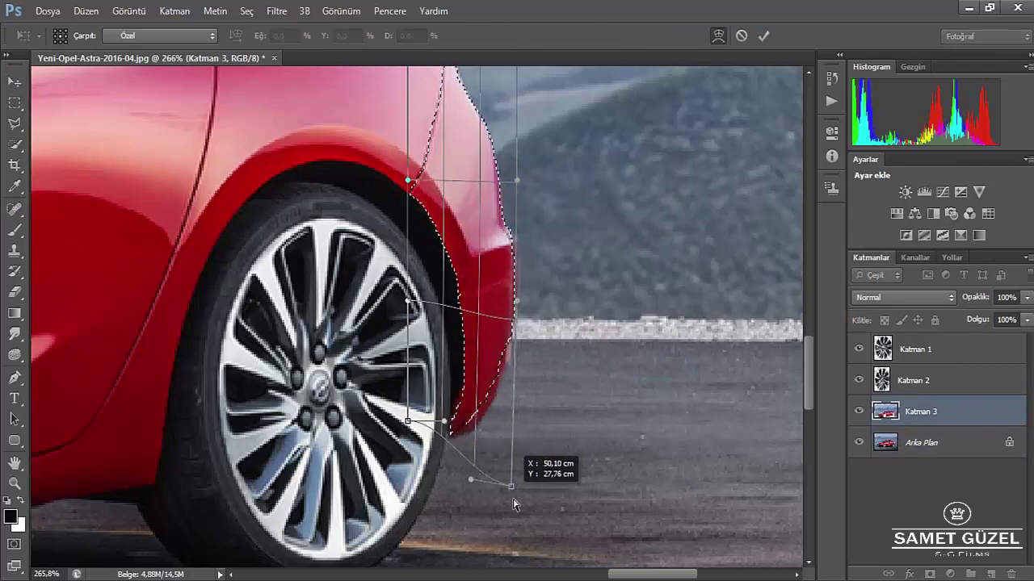
pyautogui.moveTo(434, 444); pyautogui.dragTo(424, 467)
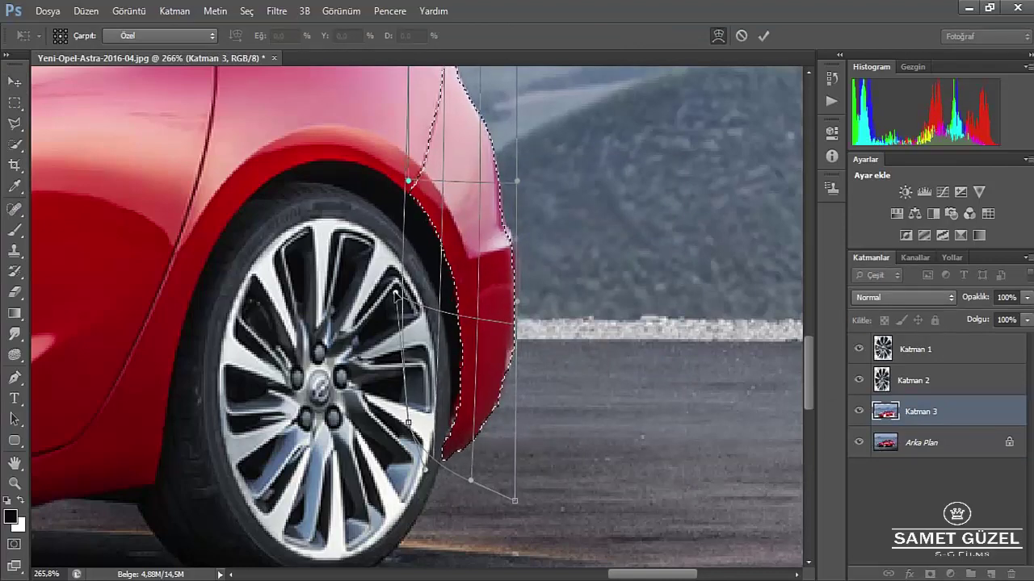
pyautogui.press('Return')
pyautogui.hotkey('ctrl', 'd')
# - Darken the rear arch edge with a small Darken-mode brush, then pan toward the windshield
pyautogui.click(14, 272)
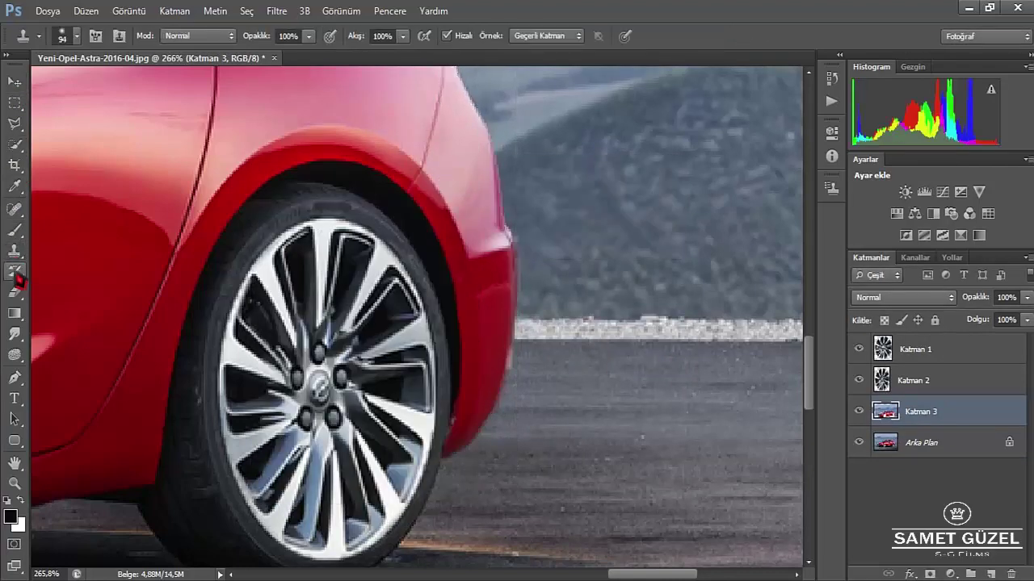
pyautogui.scroll(2, 473, 429)
pyautogui.press('[')
pyautogui.press('[')
pyautogui.press('[')
pyautogui.press('b')
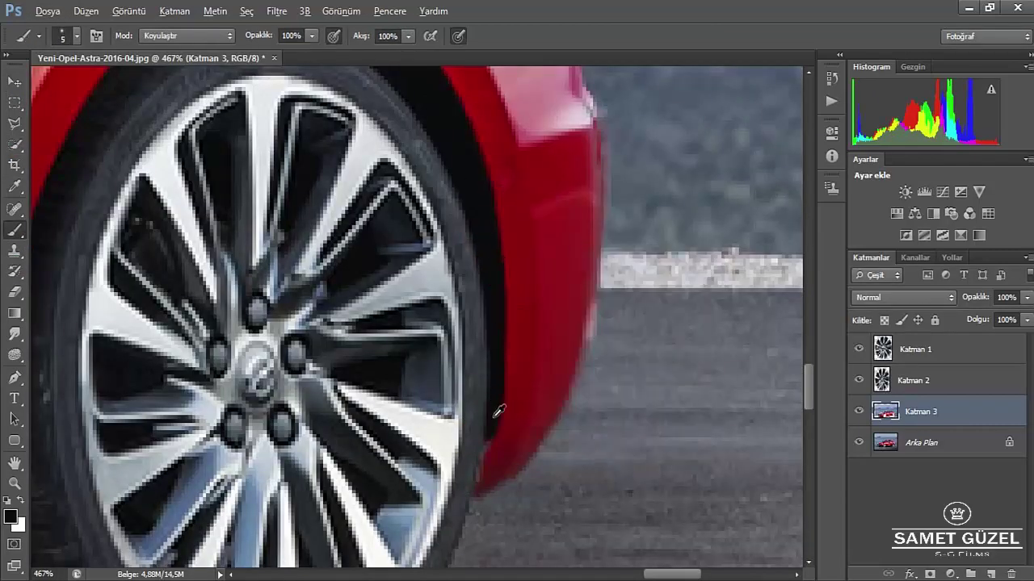
pyautogui.scroll(-6, 480, 412)
pyautogui.scroll(-4, 480, 412)
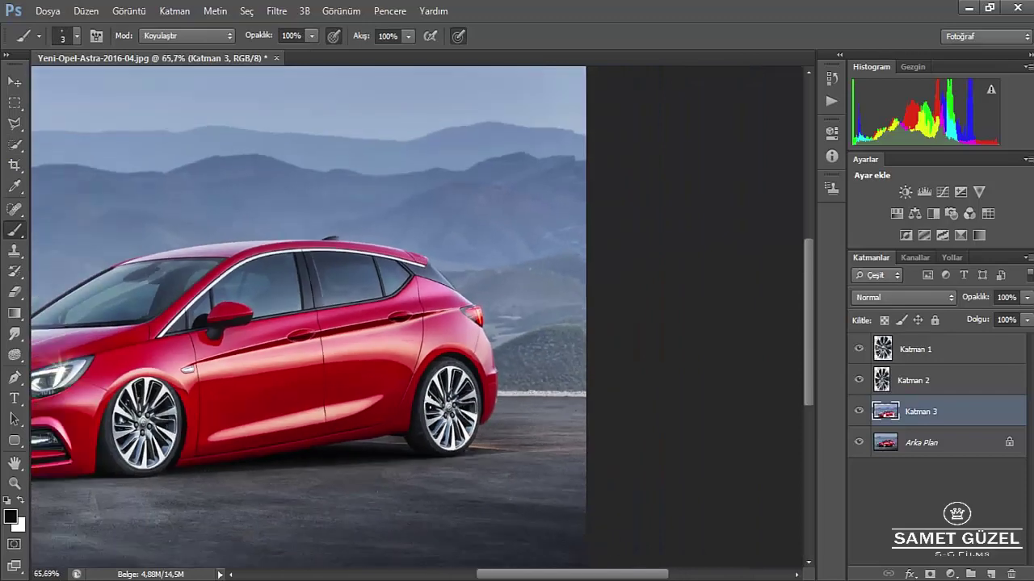
pyautogui.moveTo(341, 369); pyautogui.dragTo(563, 369)
pyautogui.moveTo(449, 406); pyautogui.dragTo(465, 409)
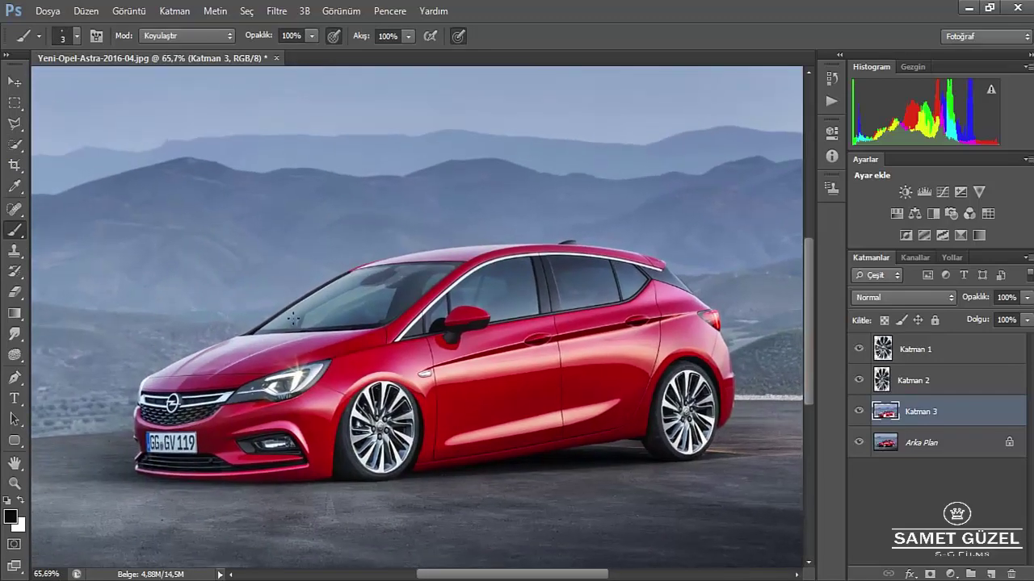
pyautogui.scroll(5, 350, 323)
# - Outline the windshield as a selection with the Polygonal Lasso
pyautogui.press('l')
pyautogui.click(184, 380)
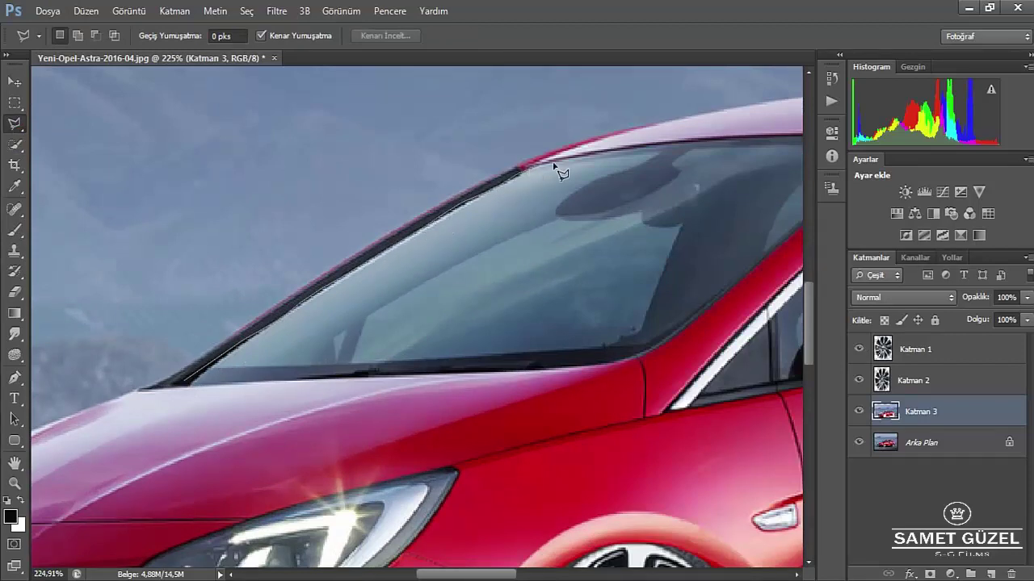
pyautogui.moveTo(683, 173); pyautogui.dragTo(473, 231)
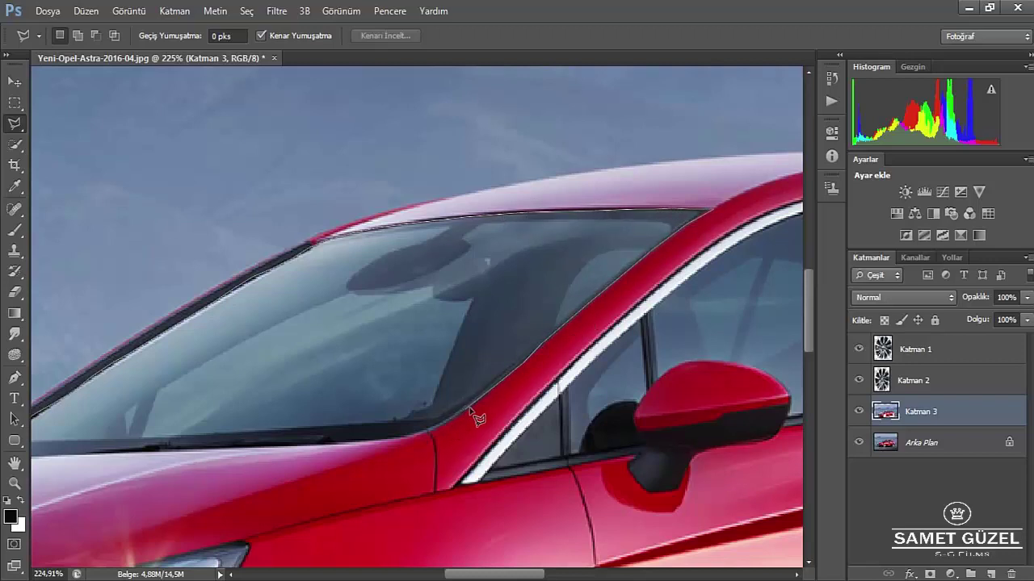
pyautogui.click(330, 440)
pyautogui.moveTo(152, 419); pyautogui.dragTo(414, 437)
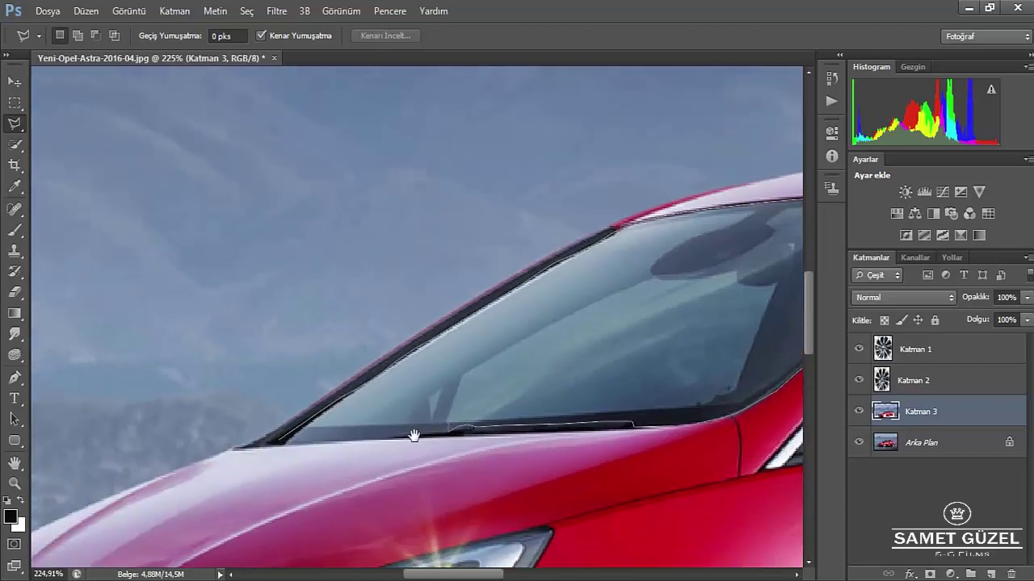
pyautogui.click(291, 447)
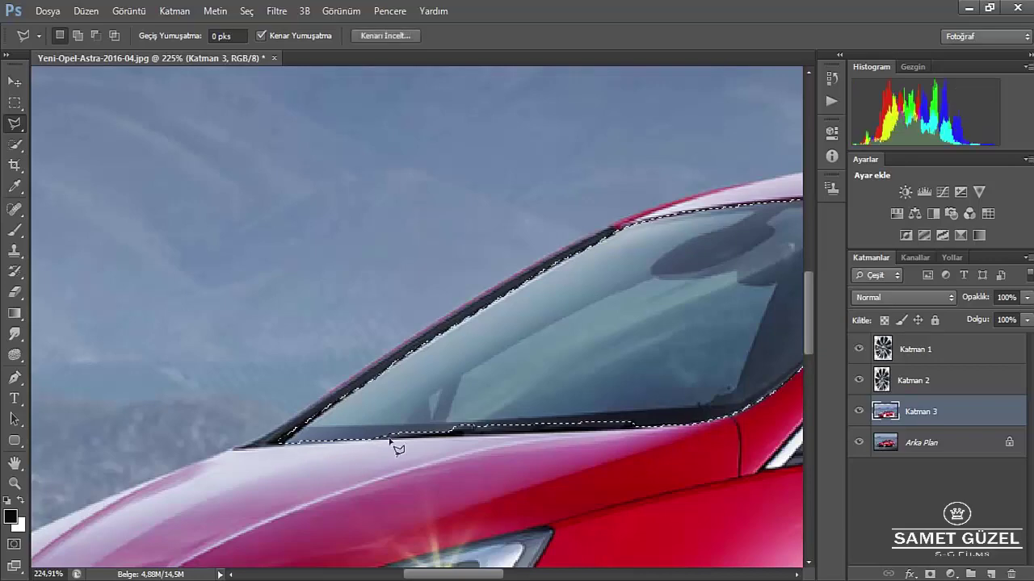
# - Paint the selected windshield dark with the Darken brush at 79% opacity
pyautogui.scroll(-5, 396, 444)
pyautogui.press('b')
pyautogui.click(231, 36)
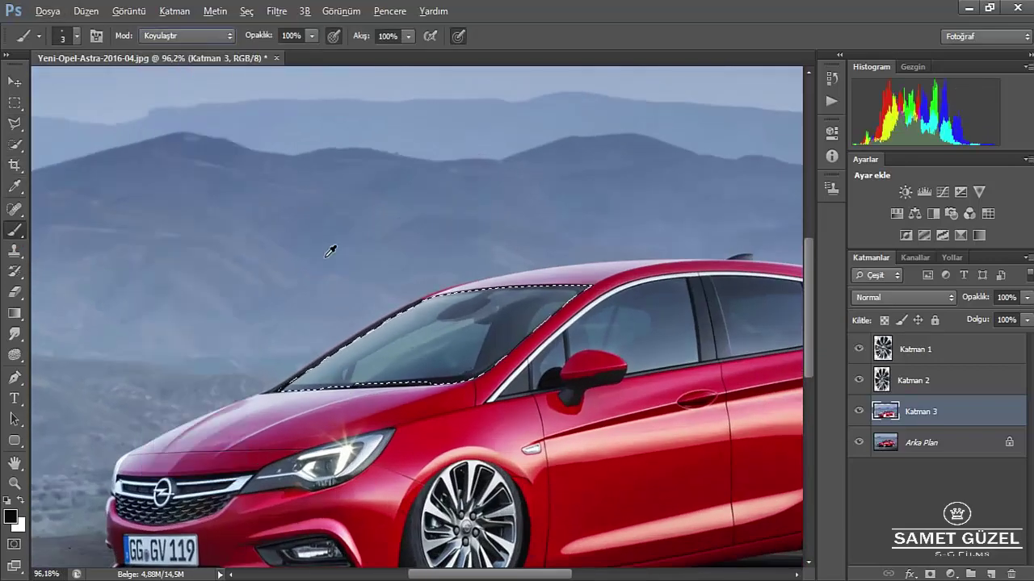
pyautogui.click(291, 36)
pyautogui.write('79')
pyautogui.moveTo(339, 347); pyautogui.dragTo(669, 359)
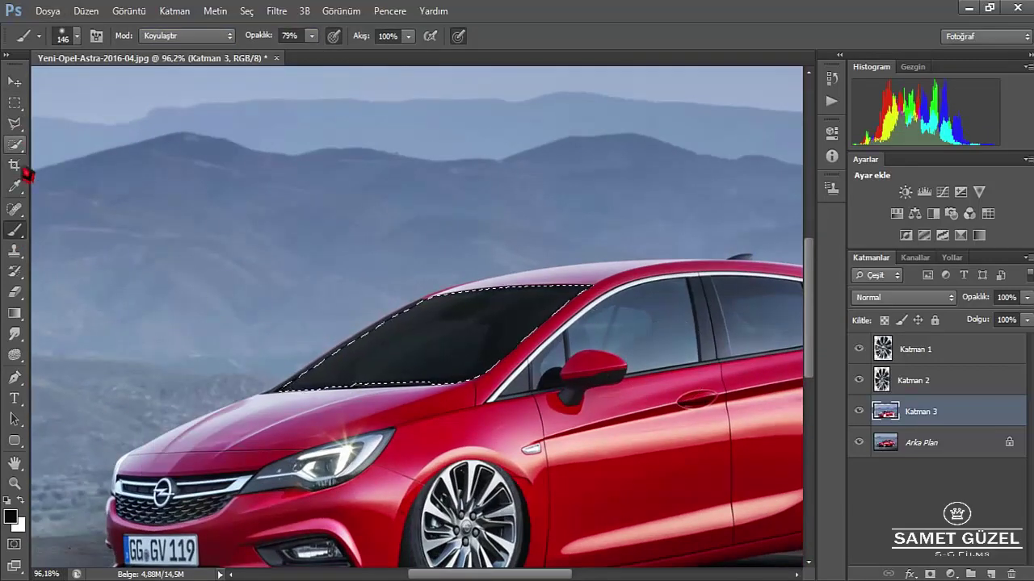
pyautogui.click(14, 123)
# - Outline the small front quarter window with the Polygonal Lasso
pyautogui.scroll(2, 357, 397)
pyautogui.scroll(2, 357, 397)
pyautogui.scroll(2, 357, 397)
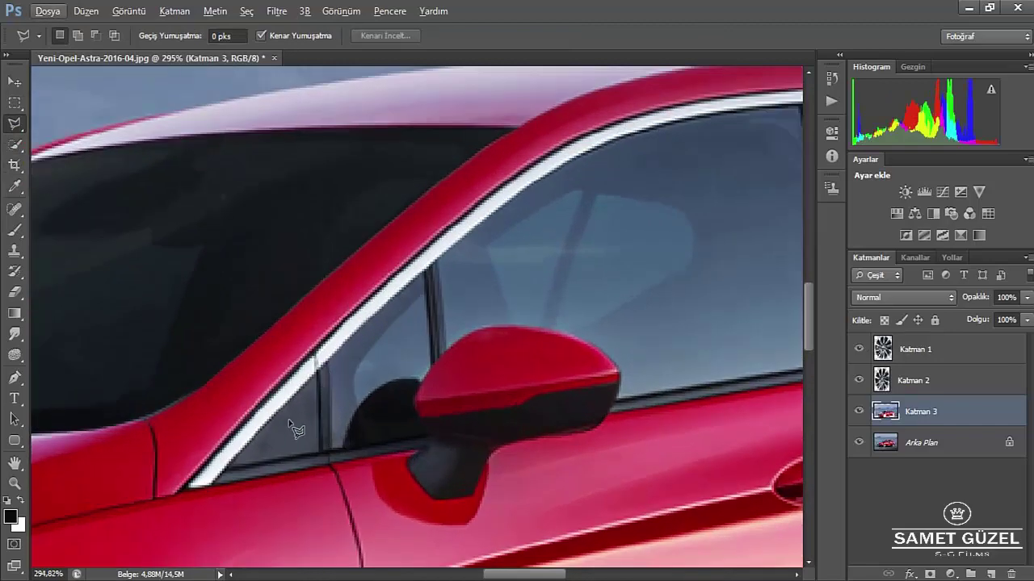
pyautogui.click(232, 468)
pyautogui.doubleClick(327, 408)
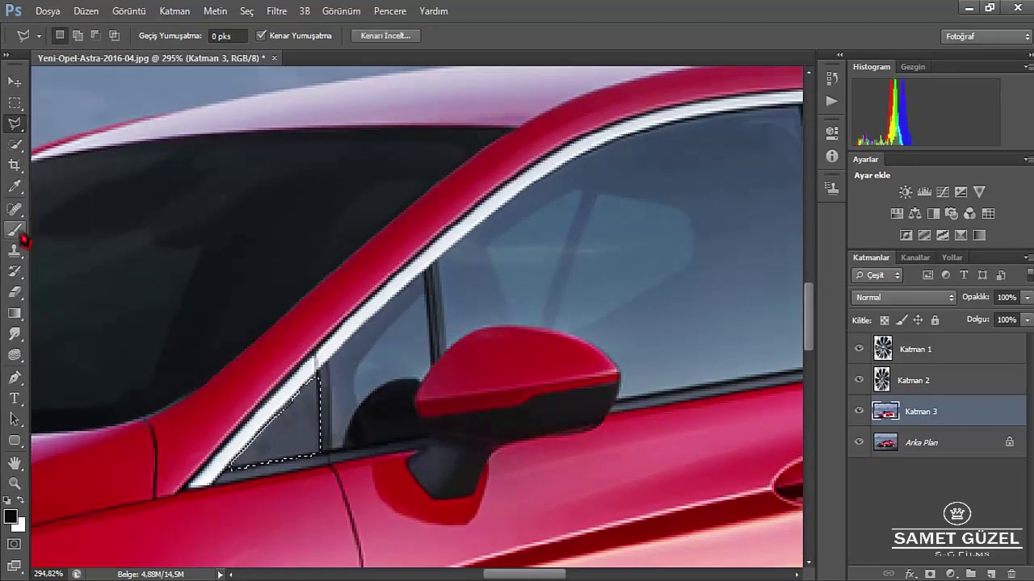
pyautogui.click(14, 145)
# - Re-trace the quarter window outline along the mirror edge, then deselect
pyautogui.click(14, 124)
pyautogui.moveTo(568, 270); pyautogui.dragTo(439, 318)
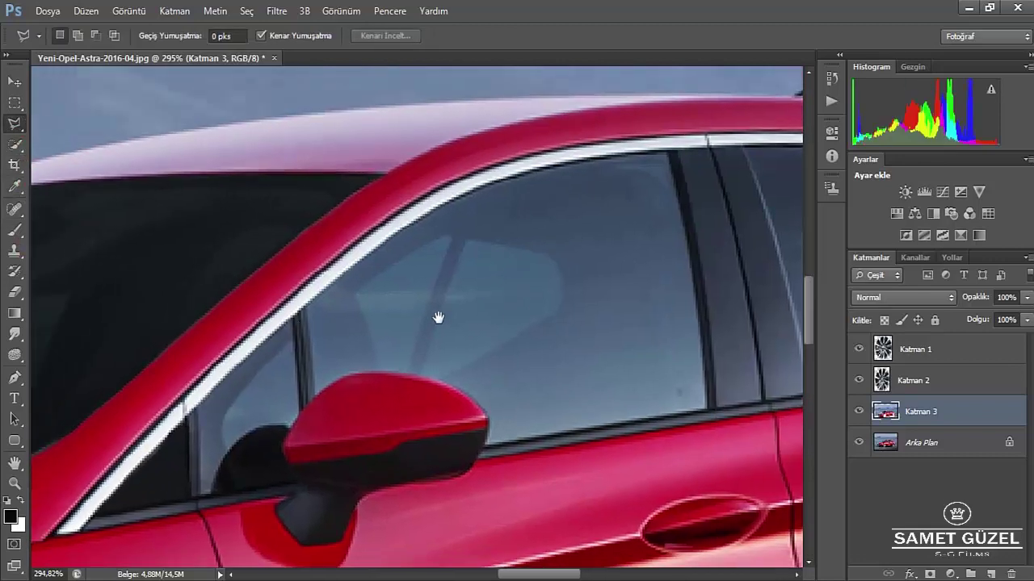
pyautogui.click(295, 480)
pyautogui.click(196, 494)
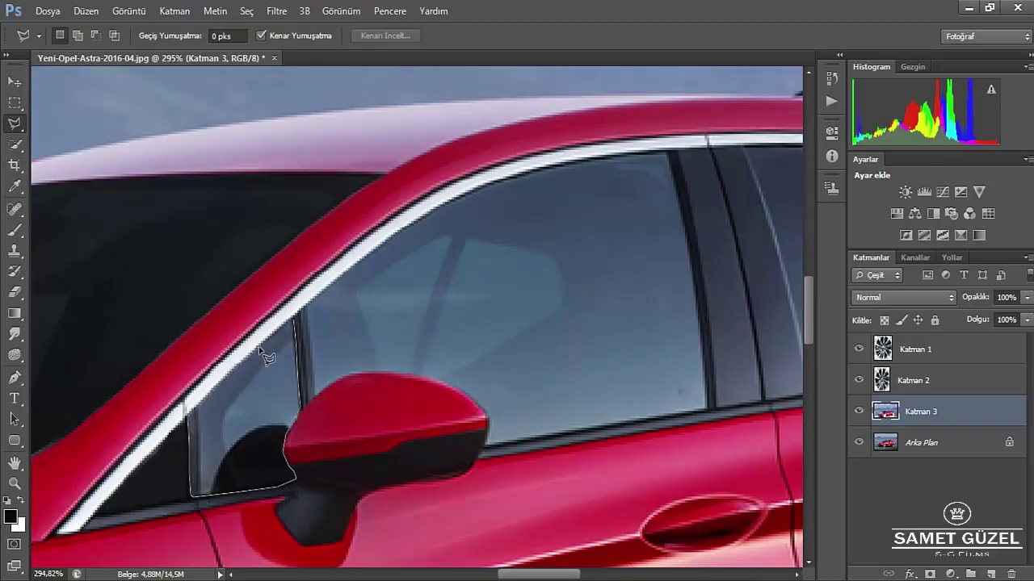
pyautogui.doubleClick(294, 319)
pyautogui.hscroll(5, 513, 323)
pyautogui.rightClick(215, 154)
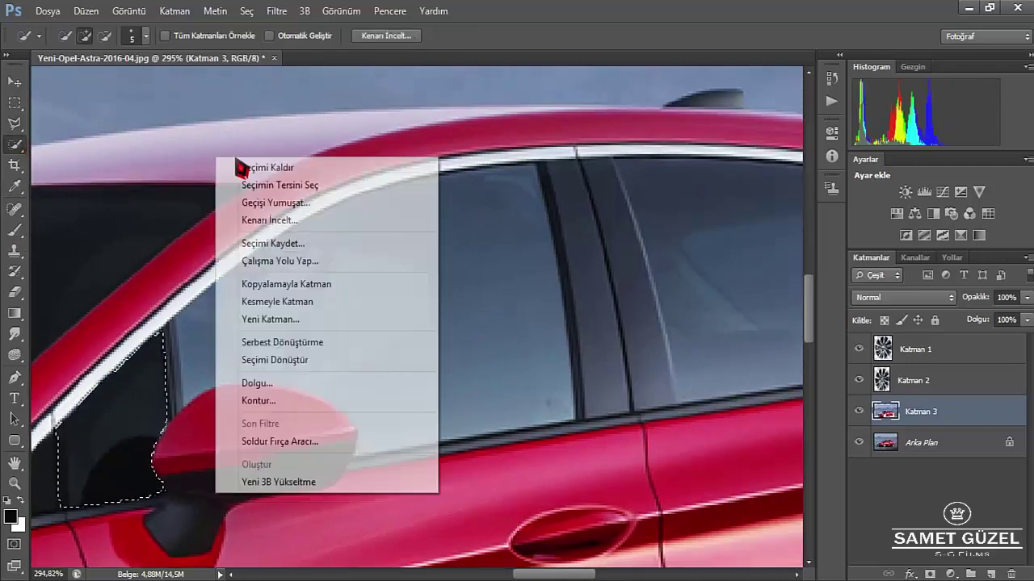
pyautogui.click(243, 166)
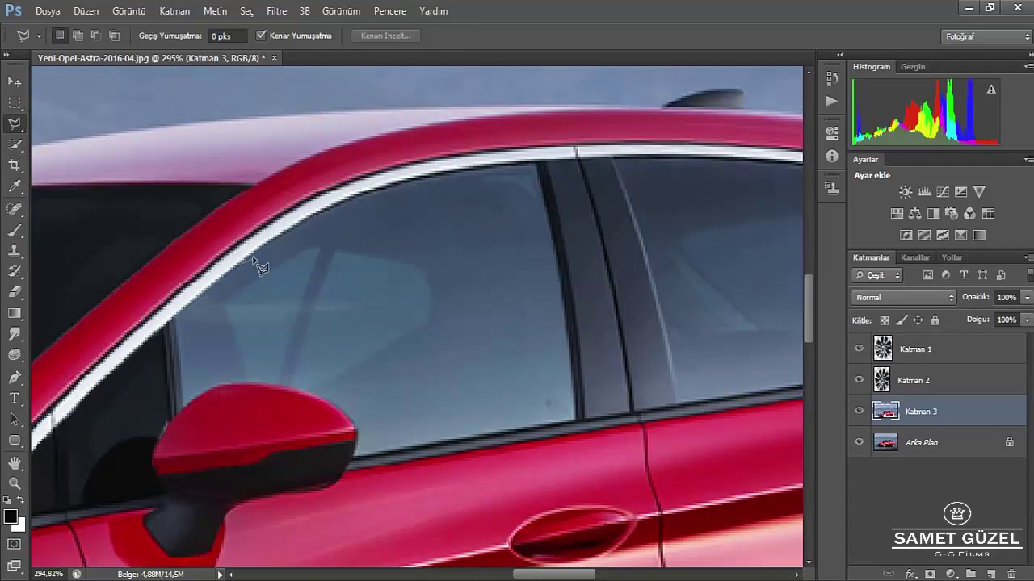
# - Outline the front door window along the trim and down the pillar
pyautogui.click(409, 184)
pyautogui.click(539, 168)
pyautogui.click(559, 260)
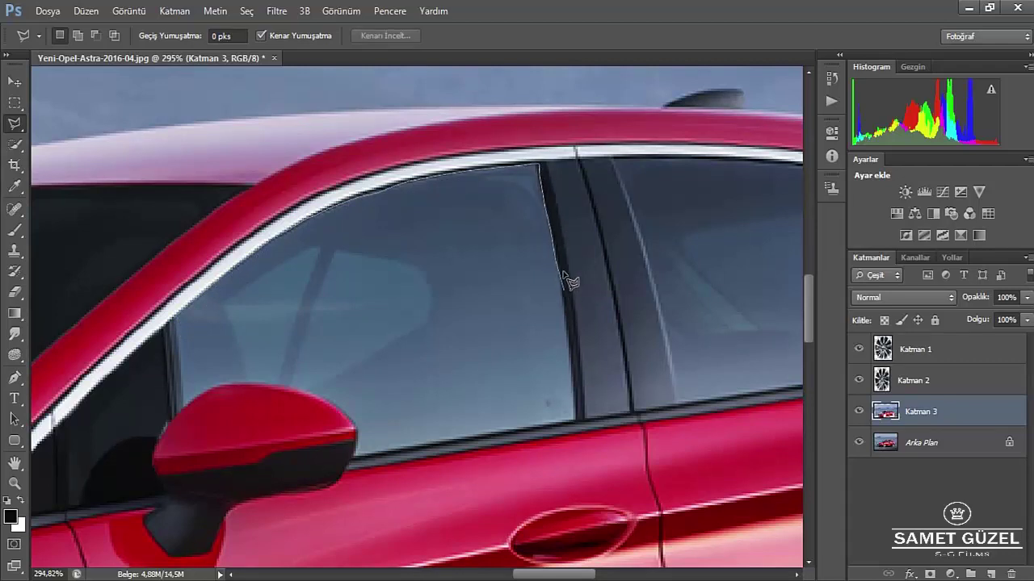
pyautogui.click(569, 317)
pyautogui.click(576, 414)
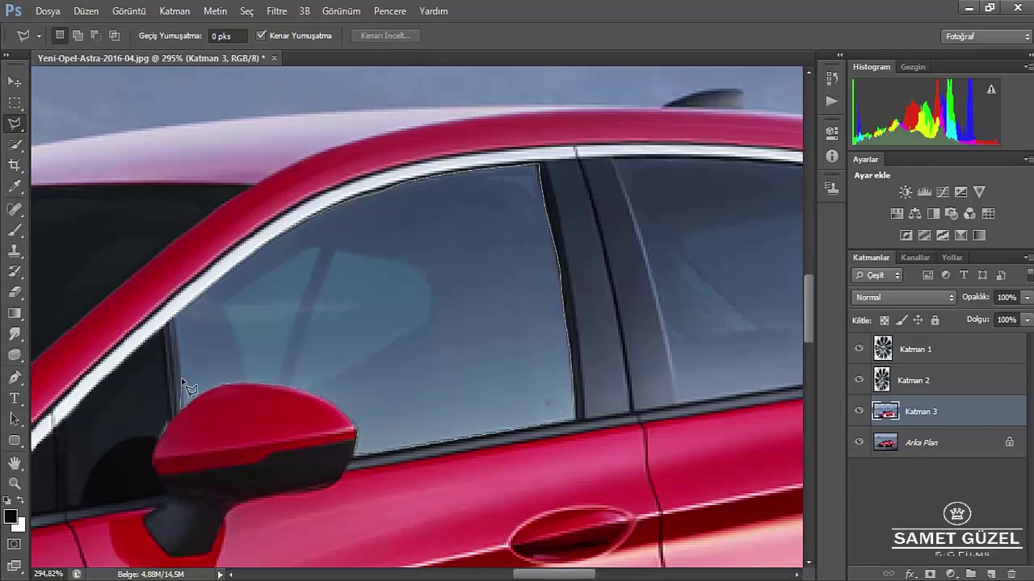
pyautogui.click(184, 349)
# - Paint the selected front door window dark with the brush
pyautogui.press('b')
pyautogui.moveTo(207, 369); pyautogui.dragTo(253, 300)
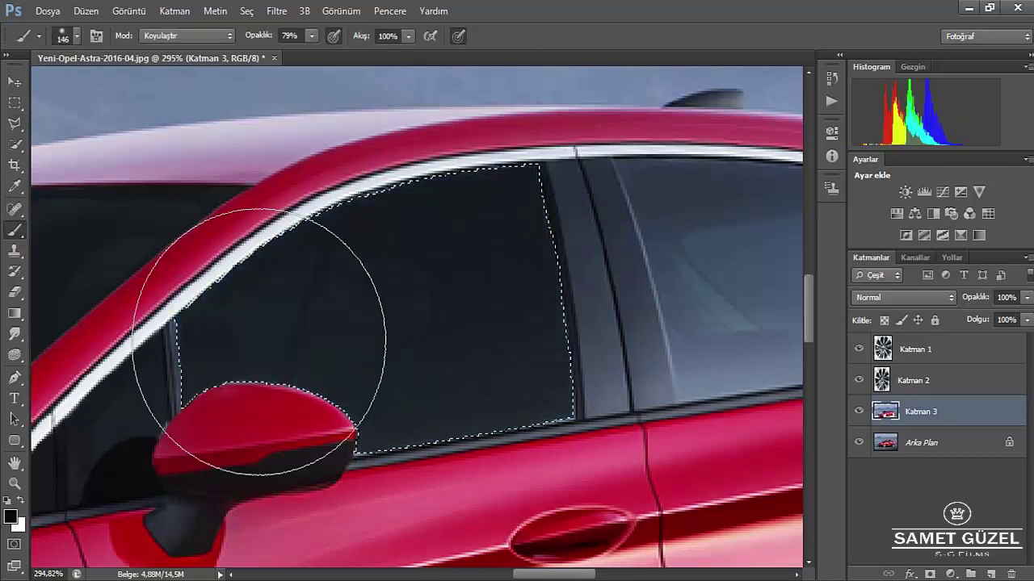
pyautogui.scroll(-3, 281, 256)
pyautogui.scroll(5, 393, 300)
# - Outline the rear door window with the Polygonal Lasso
pyautogui.press('l')
pyautogui.click(373, 196)
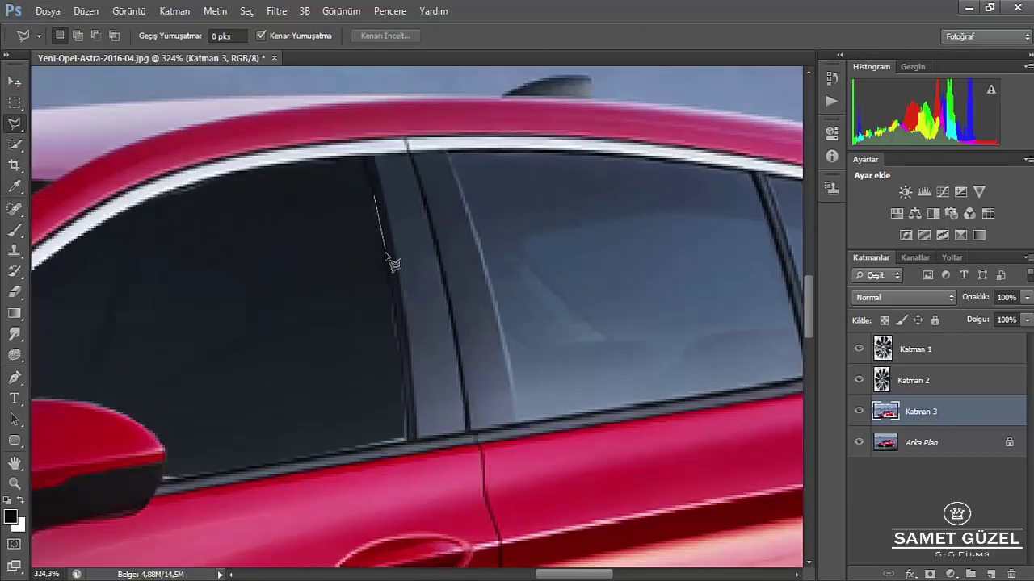
pyautogui.moveTo(379, 242); pyautogui.dragTo(283, 228)
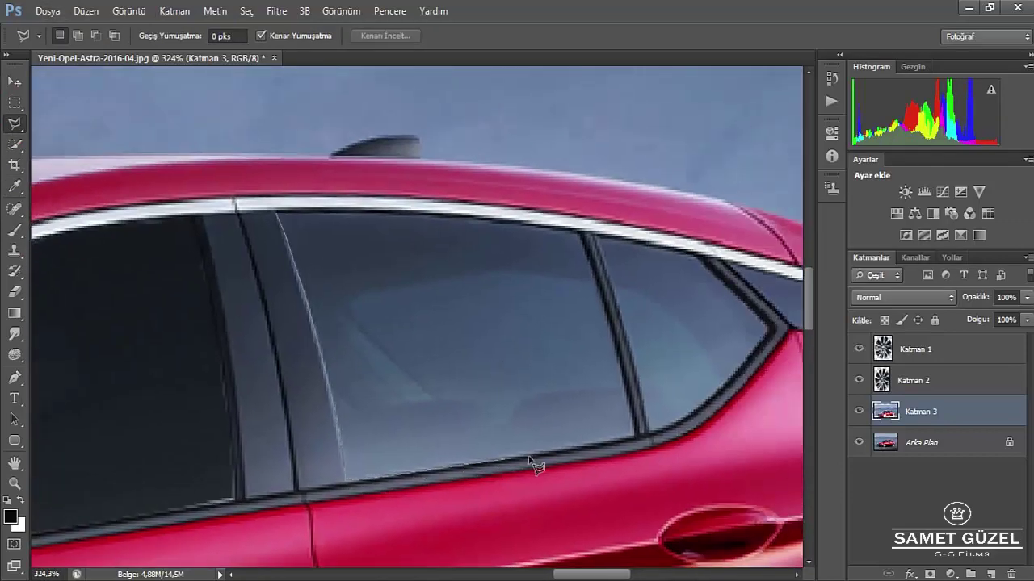
pyautogui.click(638, 434)
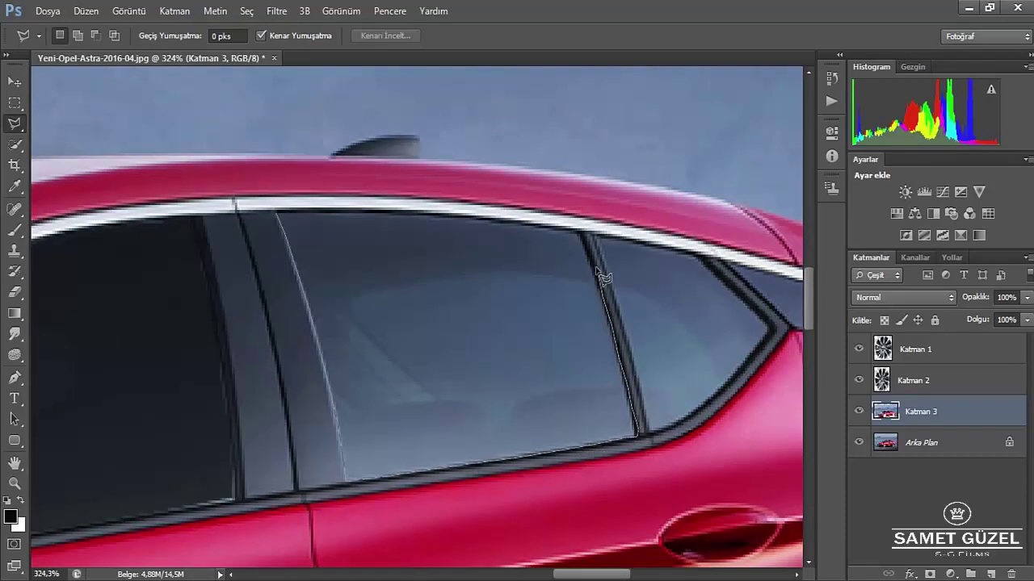
pyautogui.click(578, 233)
pyautogui.doubleClick(279, 218)
# - Paint the rear door window dark and deselect it
pyautogui.press('b')
pyautogui.moveTo(192, 231)
pyautogui.mouseDown()
pyautogui.moveTo(277, 381)
pyautogui.moveTo(485, 323)
pyautogui.mouseUp()
pyautogui.press('w')
pyautogui.rightClick(123, 150)
pyautogui.click(150, 161)
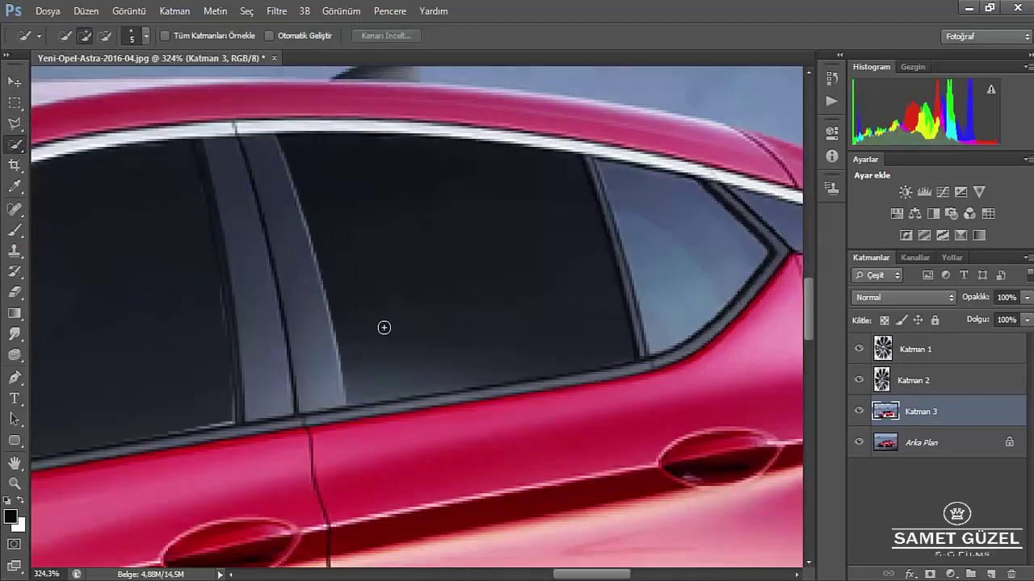
pyautogui.scroll(-5, 382, 325)
pyautogui.scroll(5, 476, 317)
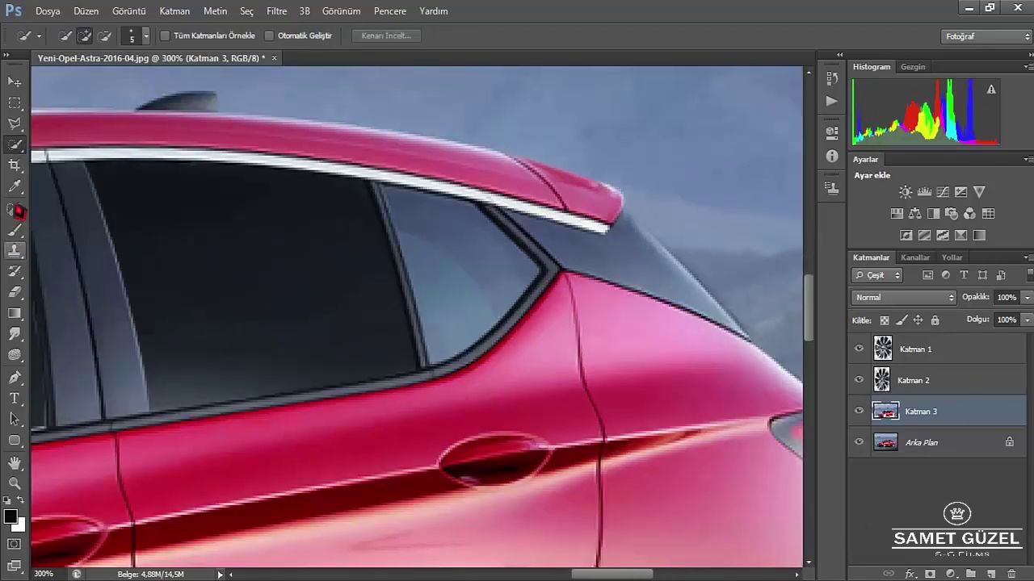
# - Outline and tint the rear quarter window, deselect, and swap foreground/background colours
pyautogui.press('l')
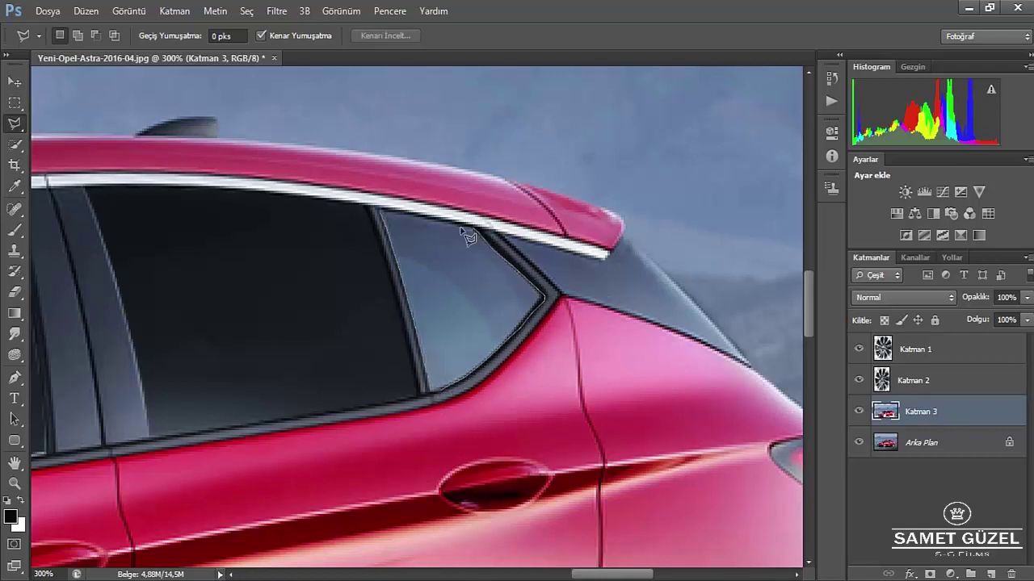
pyautogui.click(380, 211)
pyautogui.press('w')
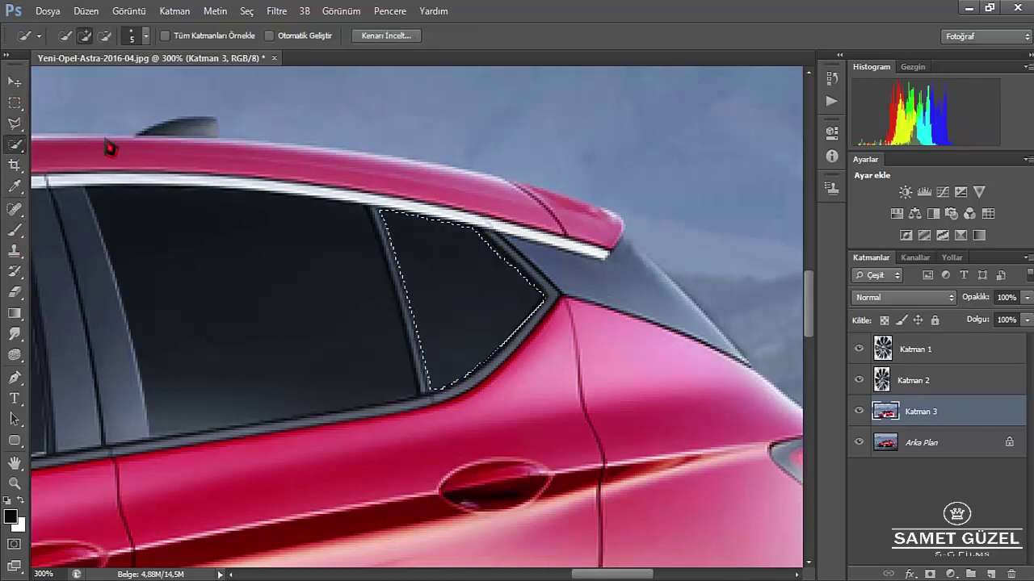
pyautogui.hotkey('ctrl', 'd')
pyautogui.press('x')
pyautogui.scroll(-3, 418, 294)
pyautogui.scroll(-1, 418, 294)
# - Add a Selective Color layer and push the Reds' Cyan, Magenta, Yellow and Black sliders
pyautogui.scroll(-1, 419, 293)
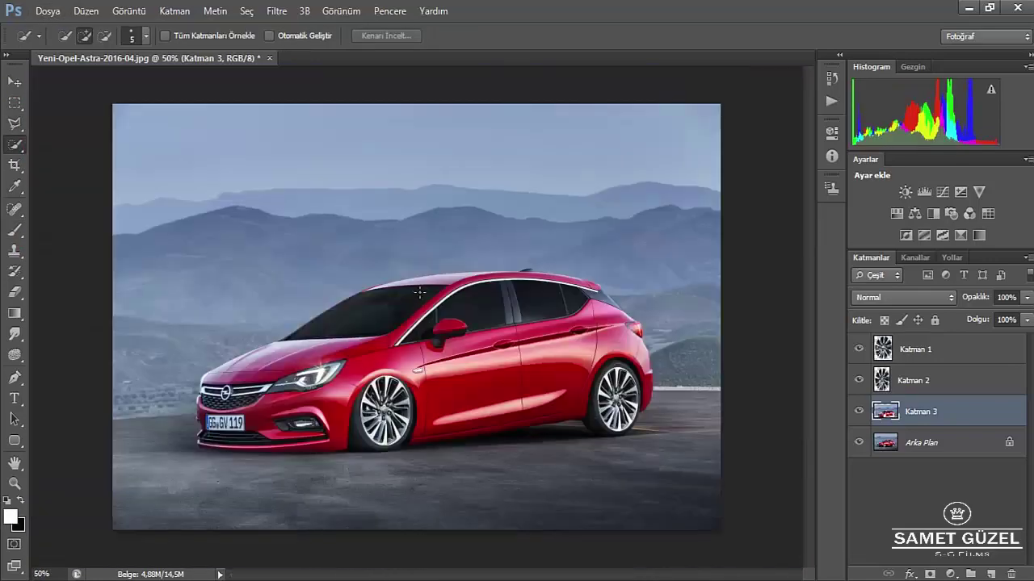
pyautogui.scroll(2, 419, 292)
pyautogui.click(920, 443)
pyautogui.click(979, 235)
pyautogui.click(748, 193)
pyautogui.click(731, 203)
pyautogui.moveTo(727, 261); pyautogui.dragTo(794, 261)
pyautogui.moveTo(727, 294); pyautogui.dragTo(794, 294)
pyautogui.moveTo(727, 326); pyautogui.dragTo(794, 326)
pyautogui.moveTo(744, 228); pyautogui.dragTo(661, 228)
pyautogui.click(892, 476)
pyautogui.click(922, 438)
# - Fine-tune the Reds' Cyan, Magenta, Yellow and Black sliders toward a deep orange-red
pyautogui.press('v')
pyautogui.scroll(-1, 630, 275)
pyautogui.scroll(1, 398, 388)
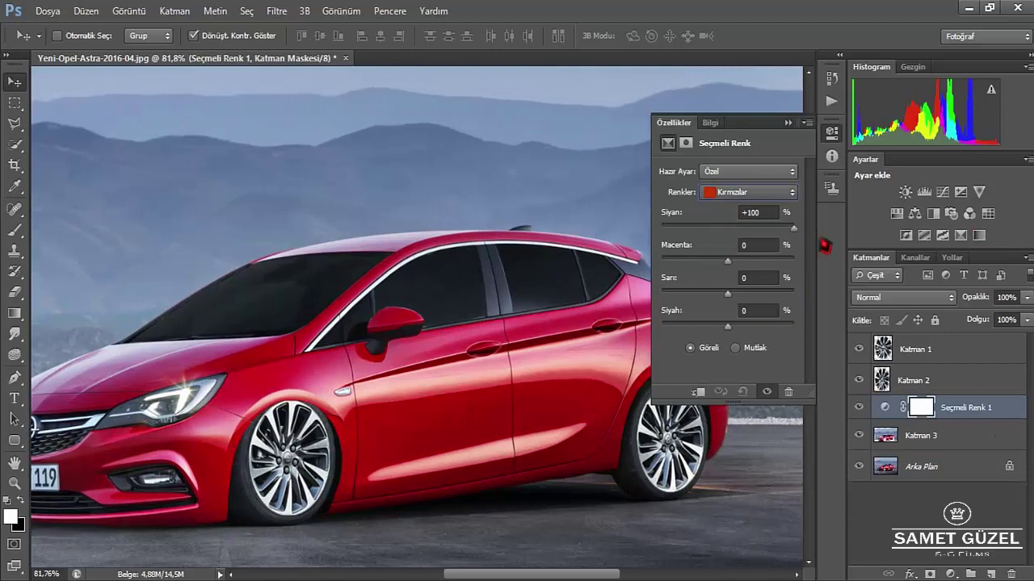
pyautogui.moveTo(728, 261); pyautogui.dragTo(794, 261)
pyautogui.moveTo(728, 294); pyautogui.dragTo(794, 293)
pyautogui.moveTo(794, 229); pyautogui.dragTo(722, 229)
pyautogui.moveTo(794, 261); pyautogui.dragTo(689, 261)
pyautogui.moveTo(722, 229); pyautogui.dragTo(727, 229)
pyautogui.moveTo(689, 261); pyautogui.dragTo(690, 261)
pyautogui.moveTo(730, 228); pyautogui.dragTo(723, 228)
pyautogui.scroll(-5, 410, 362)
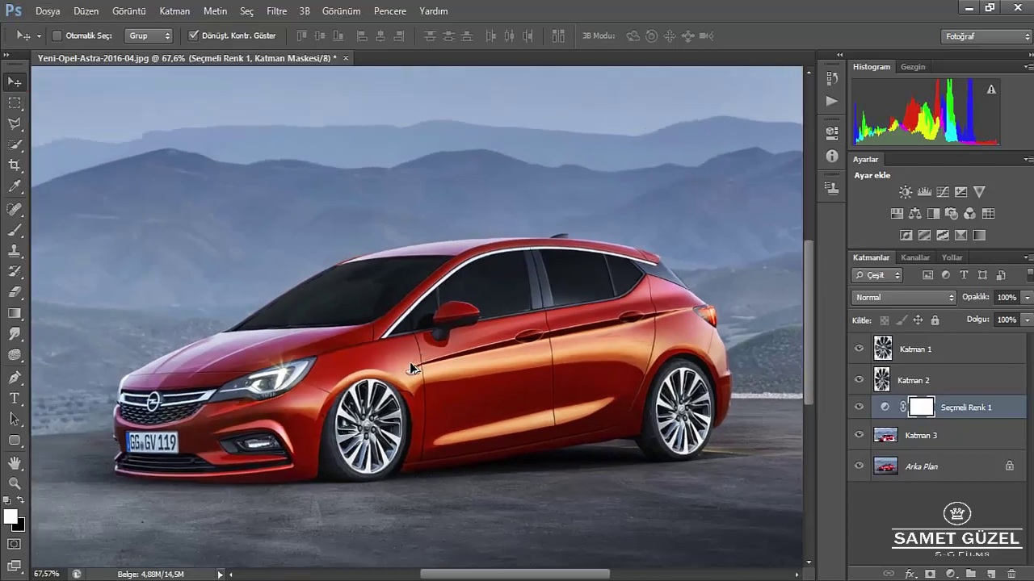
# - Try Hue/Saturation, Color Balance and Photo Filter adjustments, undoing each one
pyautogui.click(897, 213)
pyautogui.hotkey('ctrl', 'z')
pyautogui.click(915, 214)
pyautogui.hotkey('ctrl', 'z')
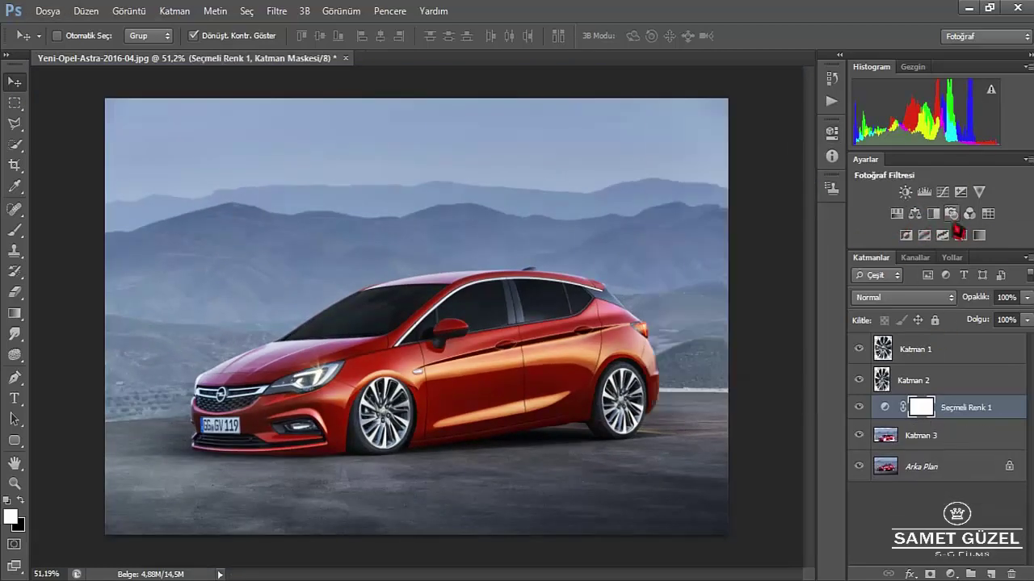
pyautogui.click(951, 214)
pyautogui.click(749, 171)
pyautogui.click(744, 171)
pyautogui.hotkey('ctrl', 'z')
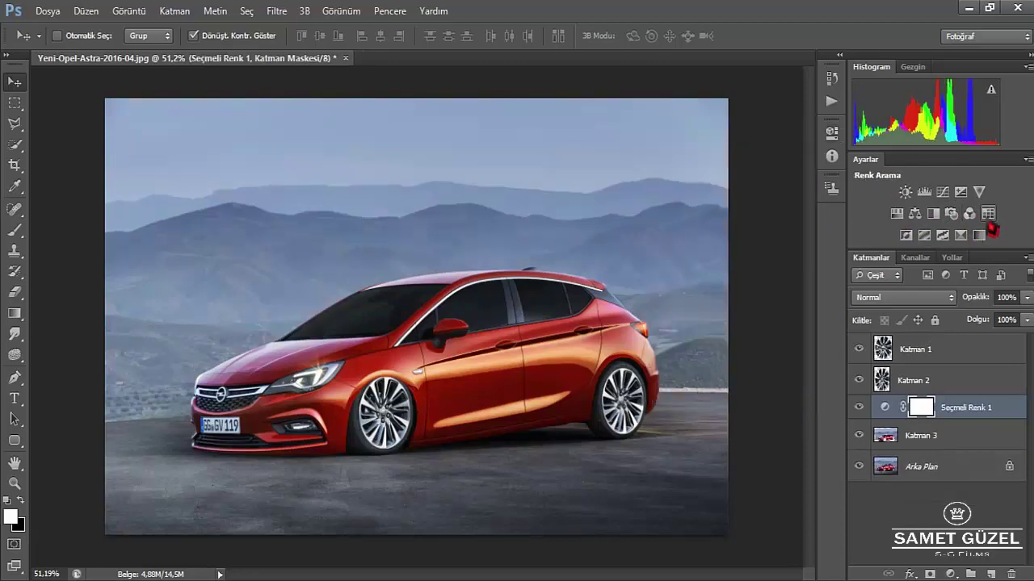
# - Add a Color Lookup layer and pick a cool-toned 3D LUT look
pyautogui.click(988, 214)
pyautogui.click(768, 171)
pyautogui.click(863, 308)
pyautogui.press('Down')
pyautogui.press('Down')
pyautogui.press('Down')
pyautogui.press('Down')
pyautogui.press('Down')
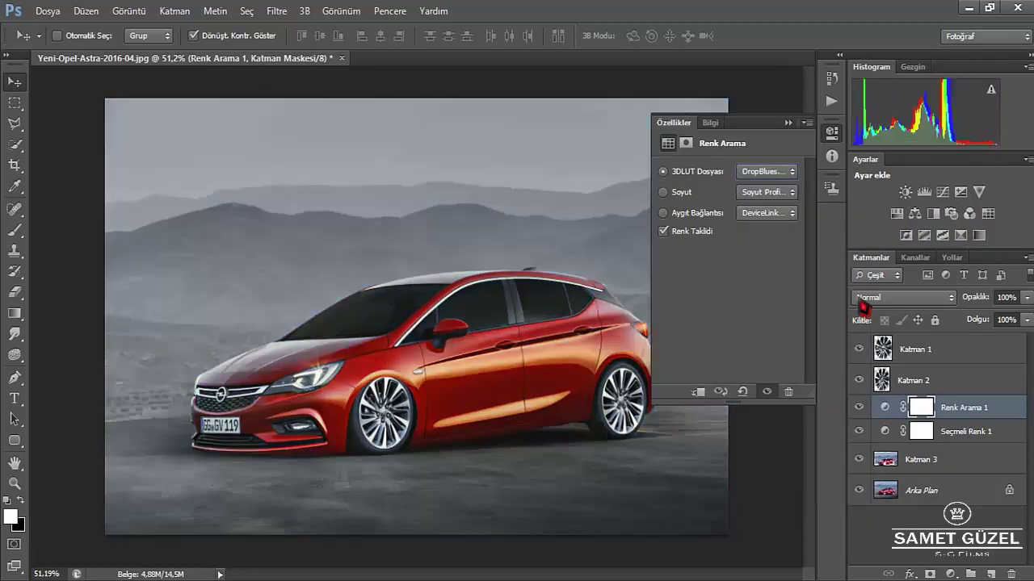
pyautogui.press('Down')
pyautogui.press('Down')
pyautogui.press('Down')
pyautogui.press('Down')
pyautogui.press('Down')
pyautogui.click(788, 123)
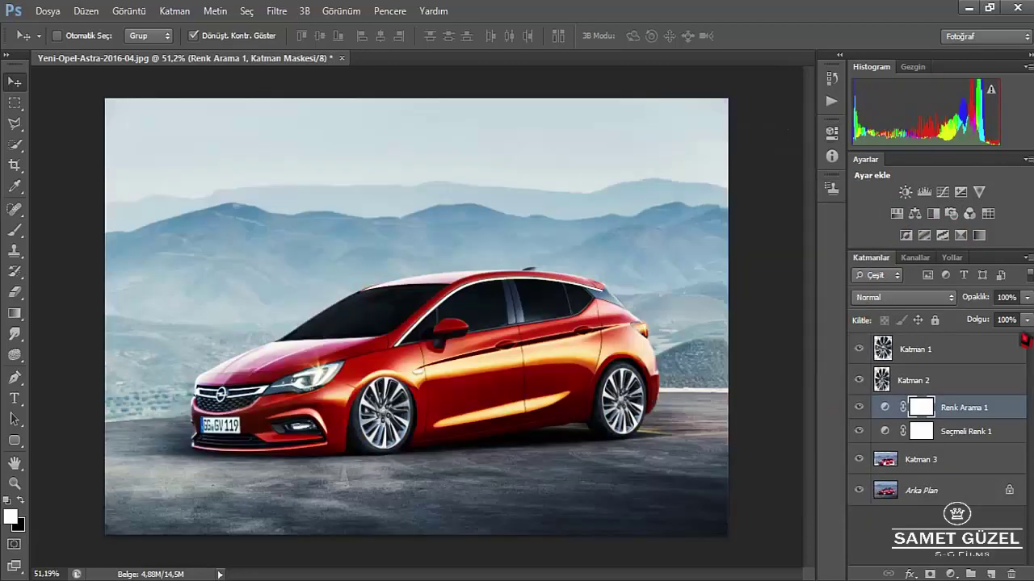
pyautogui.click(905, 490)
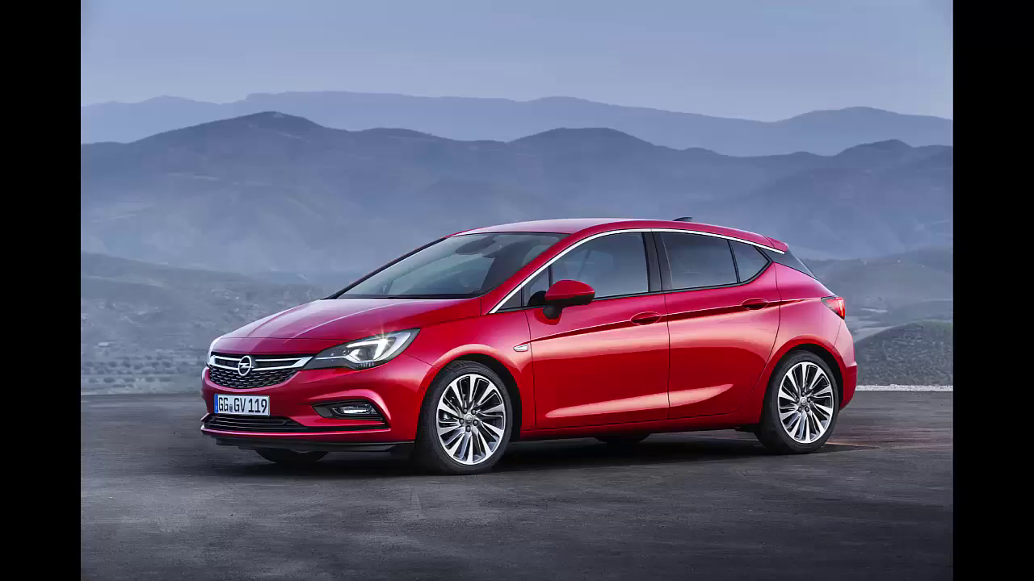